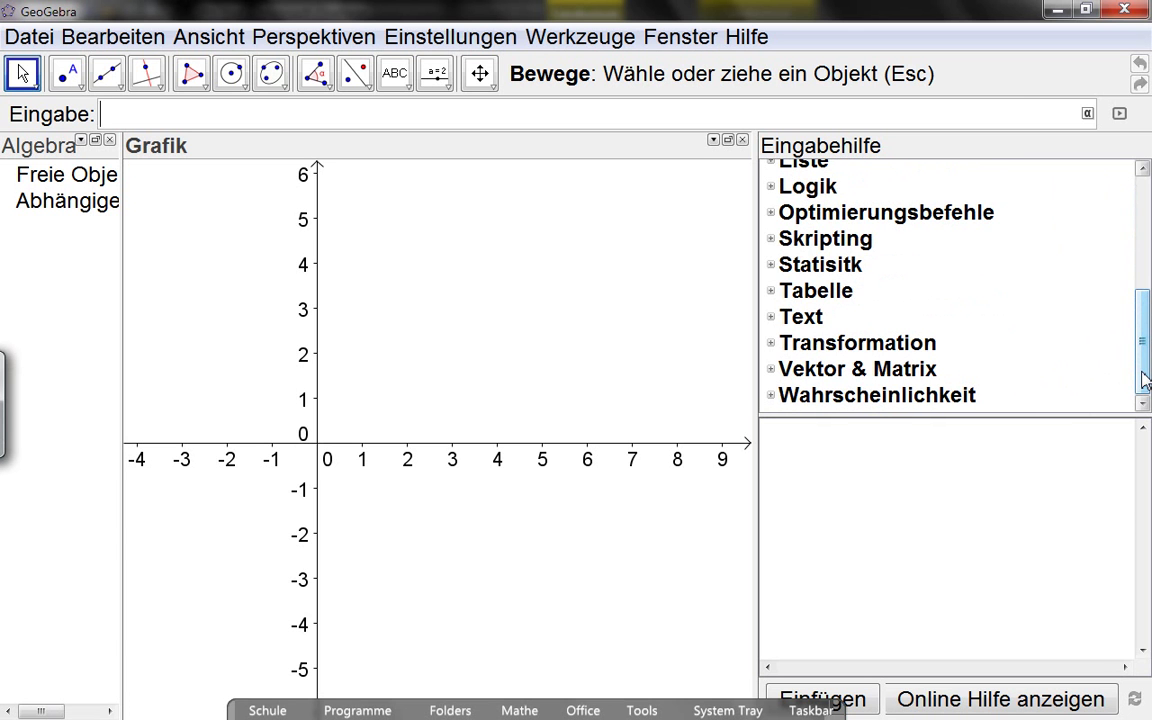
- Look up the syntax of the LiegtImBereich command in the Logik category of the input help
left_click(771, 396)
left_click_drag(1143, 262, 1146, 225)
left_click(777, 243)
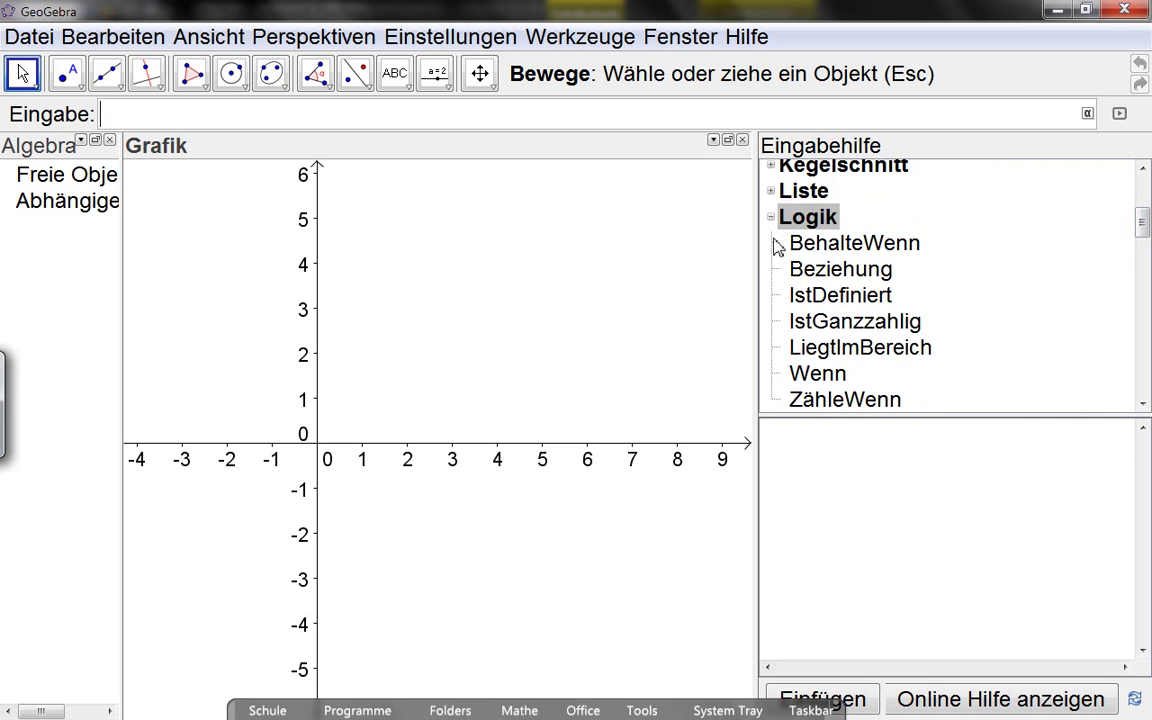
left_click_drag(1147, 231, 1146, 235)
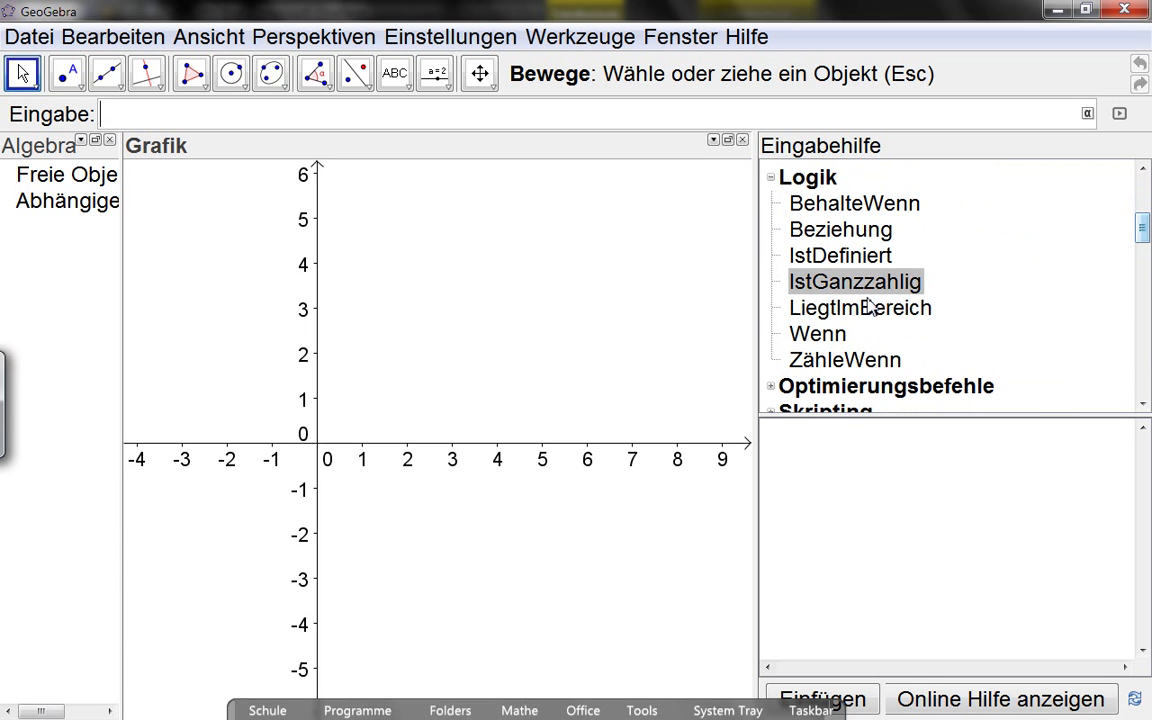
left_click(846, 316)
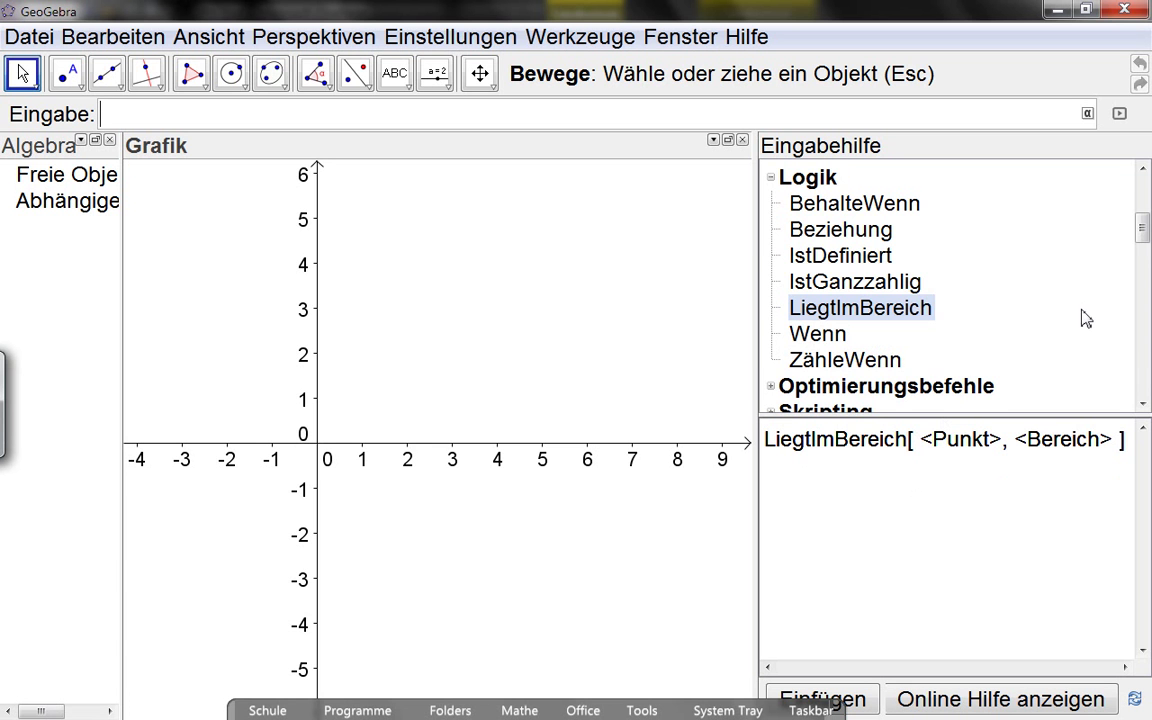
- Expand Mathematische Funktionen in the input help and browse the available functions
left_click_drag(1141, 226, 1143, 197)
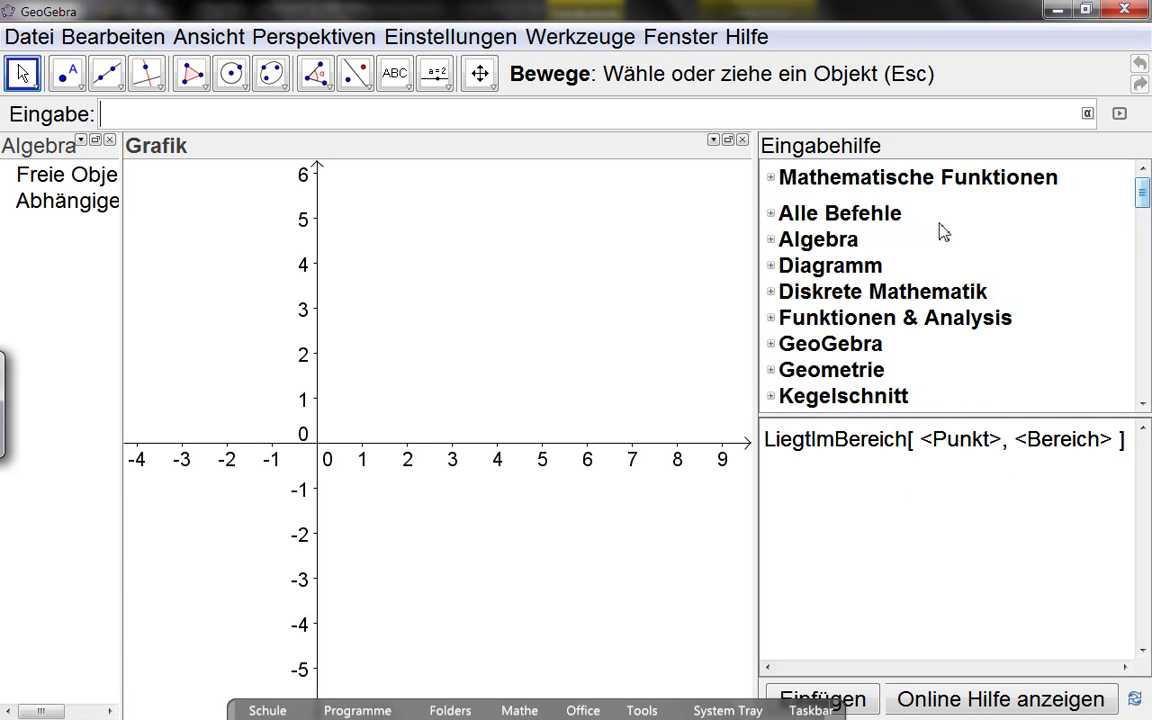
left_click(771, 181)
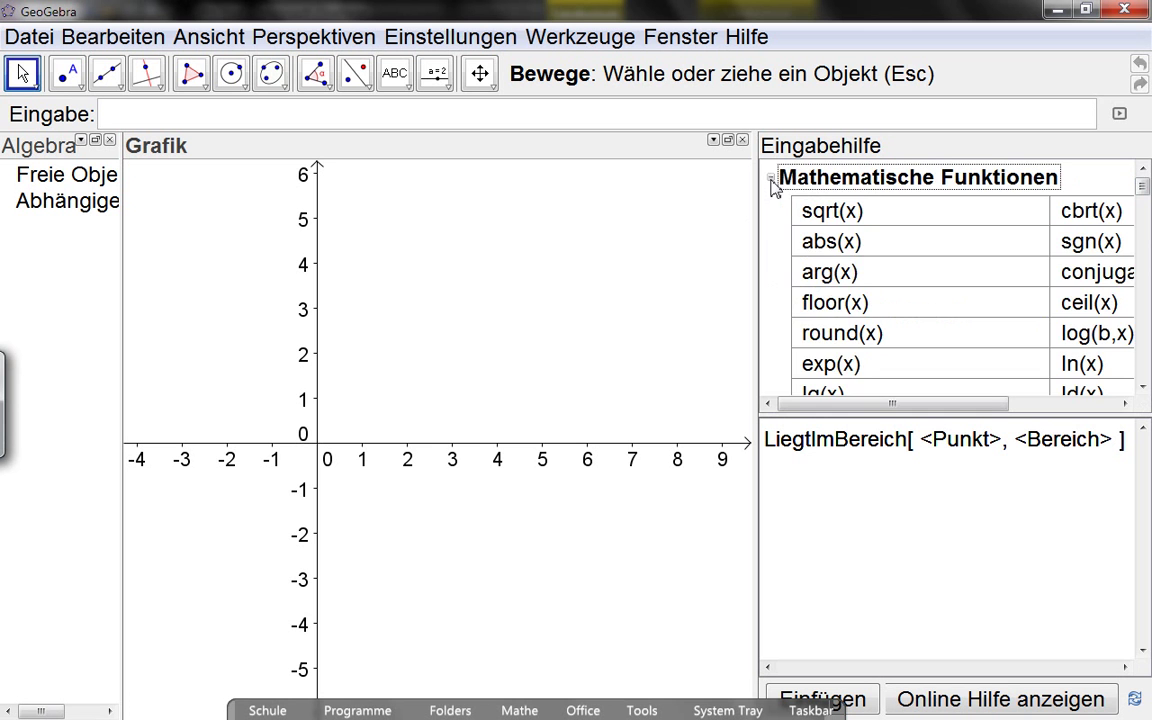
left_click_drag(985, 401, 1005, 406)
left_click_drag(1145, 188, 1146, 248)
left_click_drag(968, 406, 830, 408)
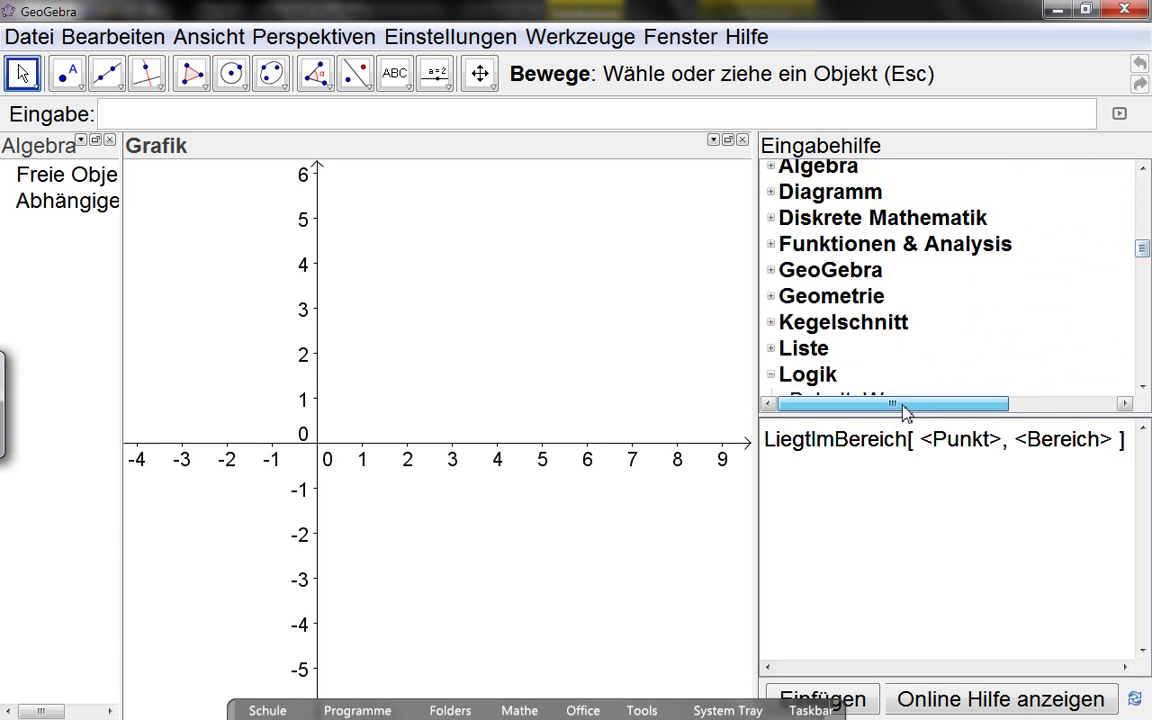
- Collapse the Logik category and browse the commands in the Liste category
left_click(805, 376)
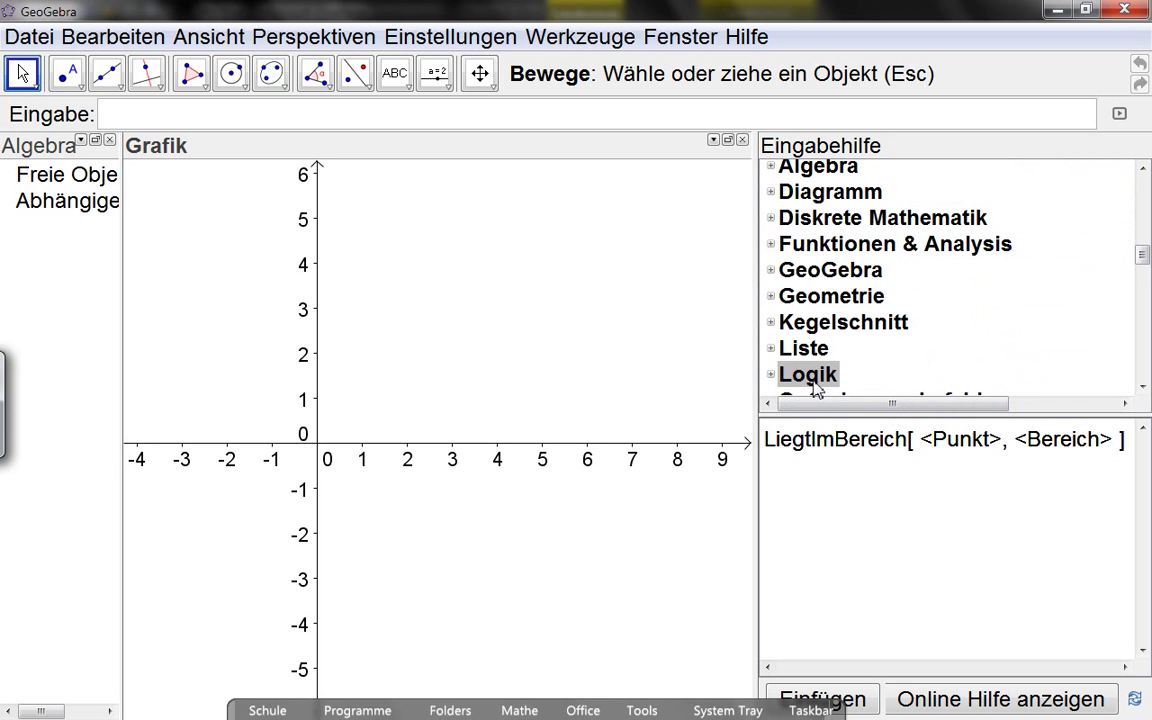
left_click(772, 350)
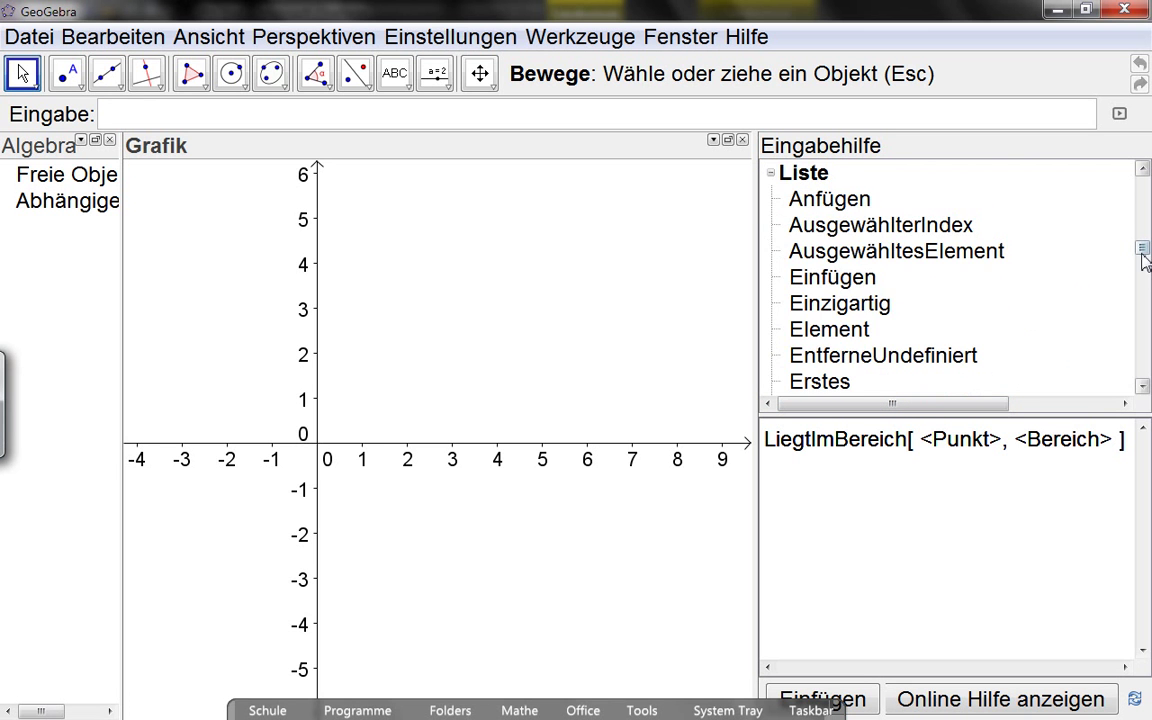
left_click_drag(1146, 255, 1146, 276)
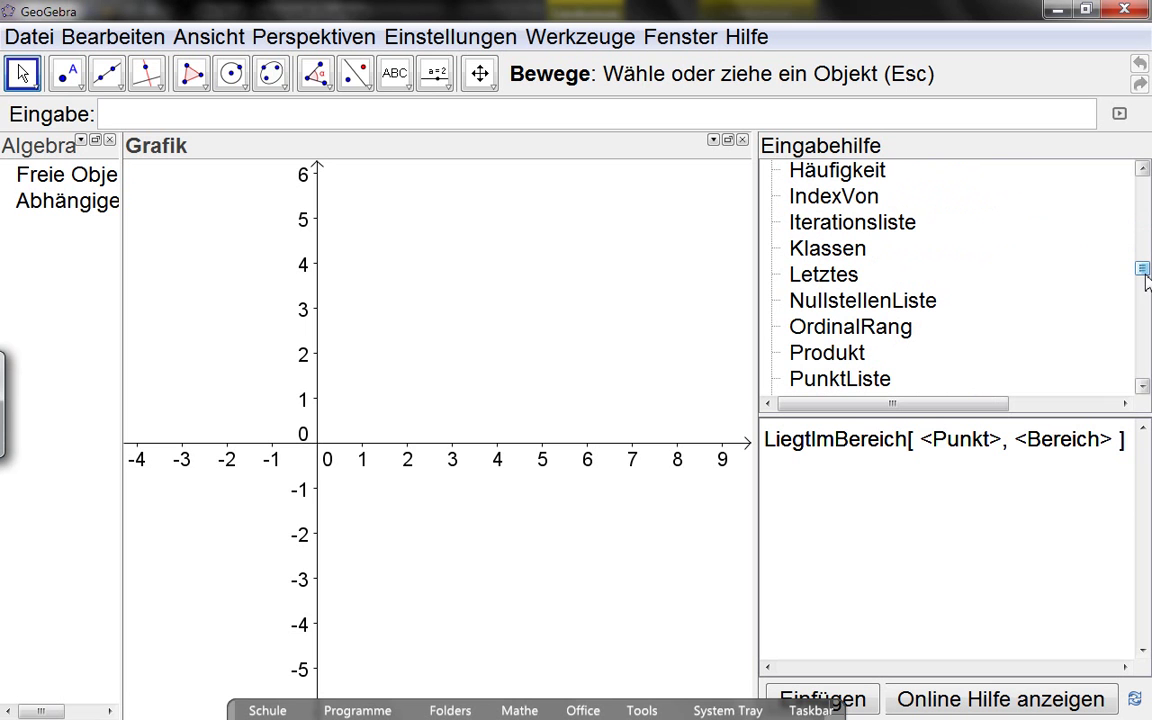
left_click(821, 114)
- Look up the syntax of the Handelsreisendenproblem and Voronoi commands in the list of all commands
left_click_drag(1142, 272, 1148, 193)
scroll(848, 333, "down", 6)
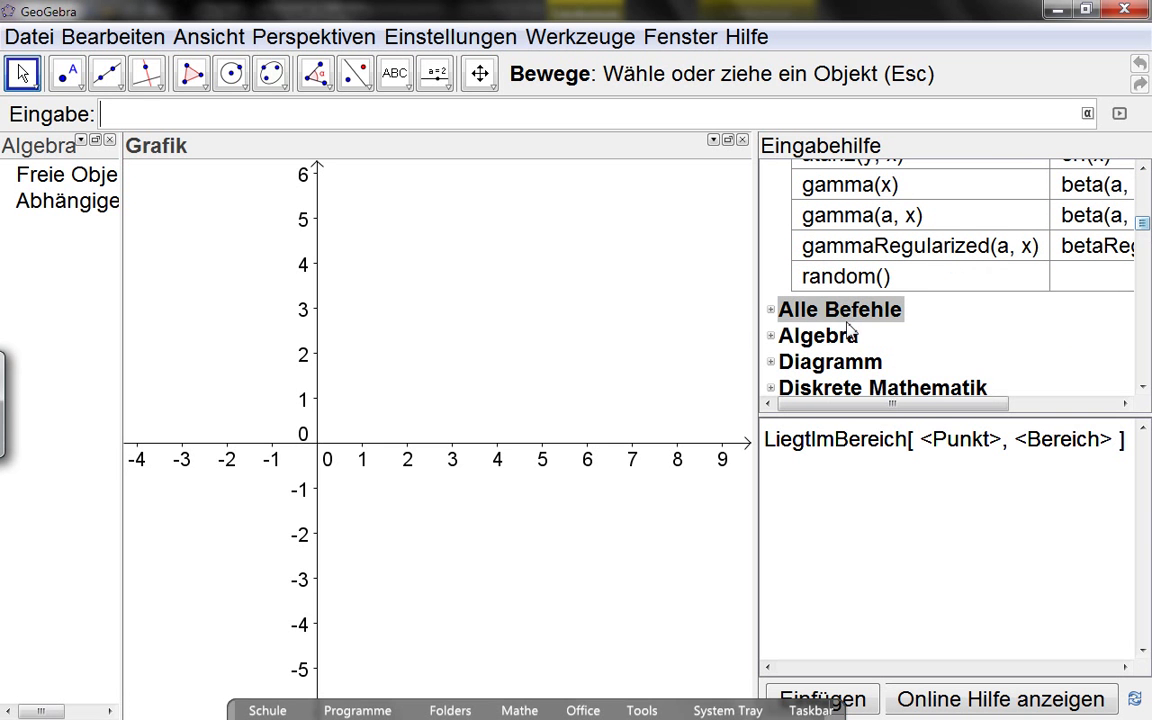
left_click(770, 310)
left_click_drag(1140, 193, 1145, 248)
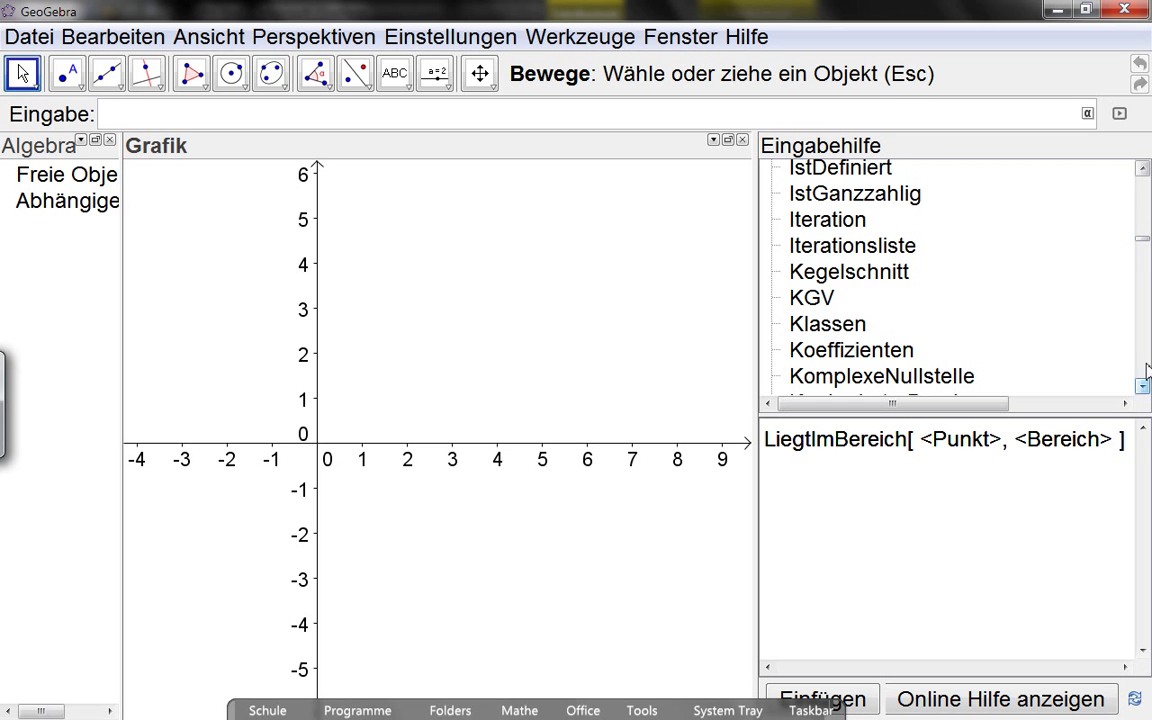
left_click(1143, 169)
left_click(1143, 169)
left_click(1143, 169)
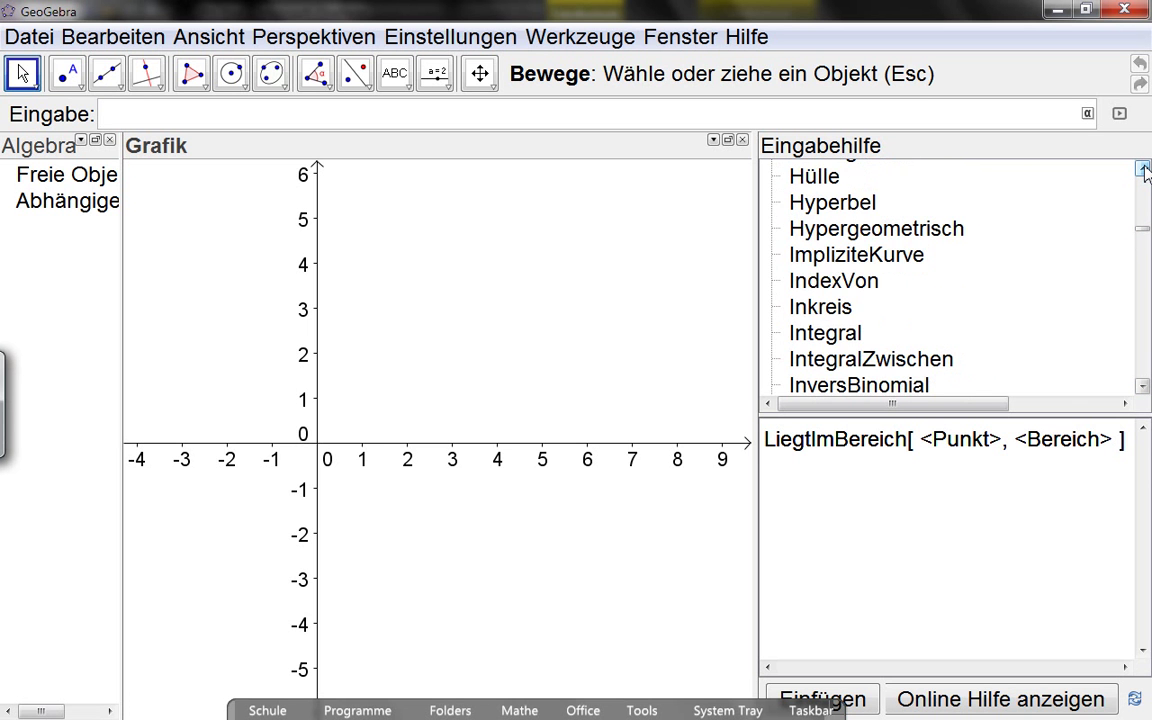
left_click(1143, 169)
left_click(1143, 169)
left_click(1143, 169)
left_click(1143, 169)
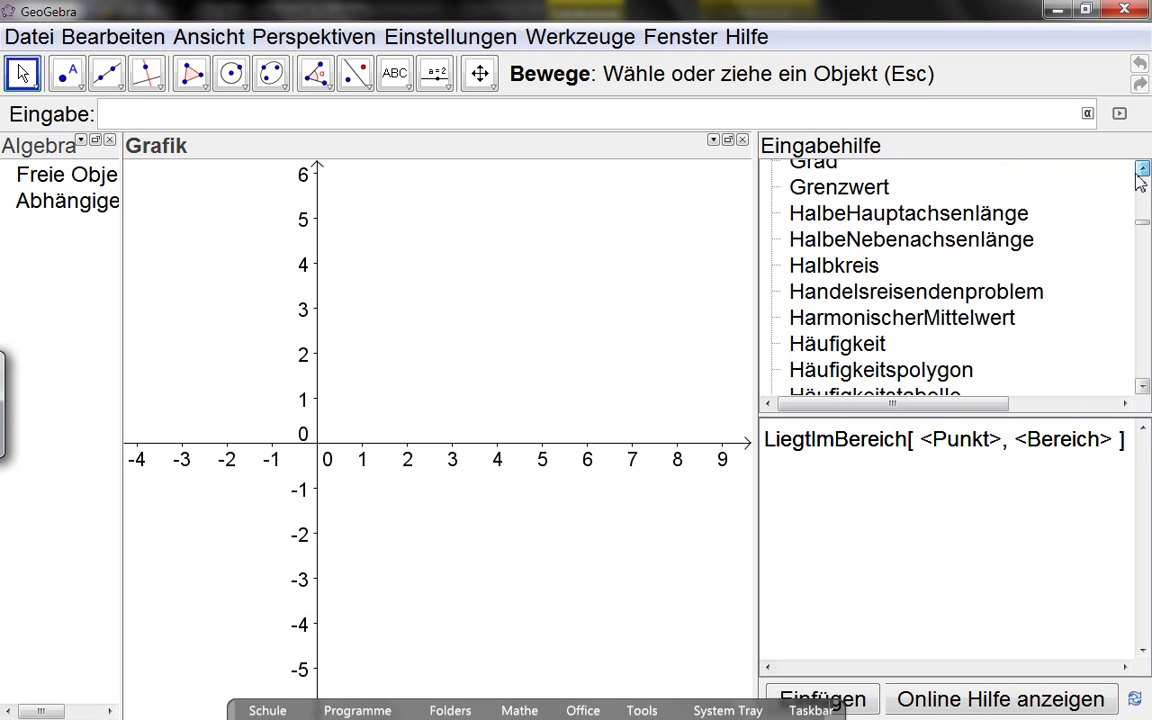
left_click(910, 290)
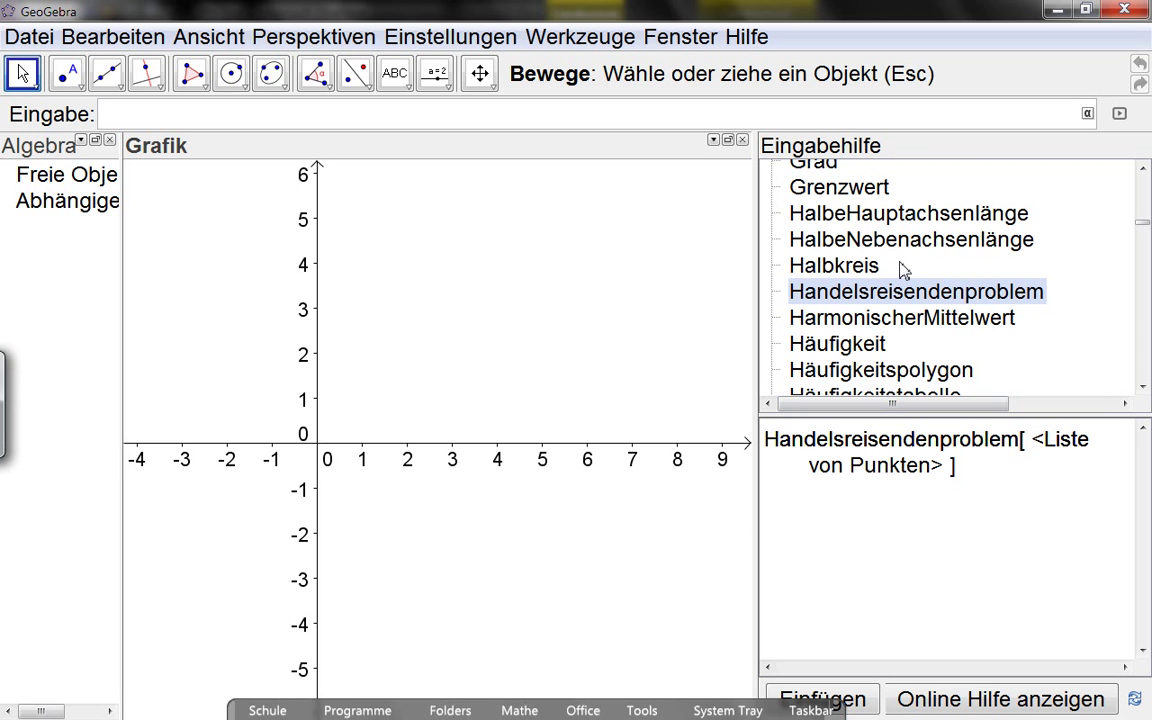
left_click_drag(1145, 225, 1145, 326)
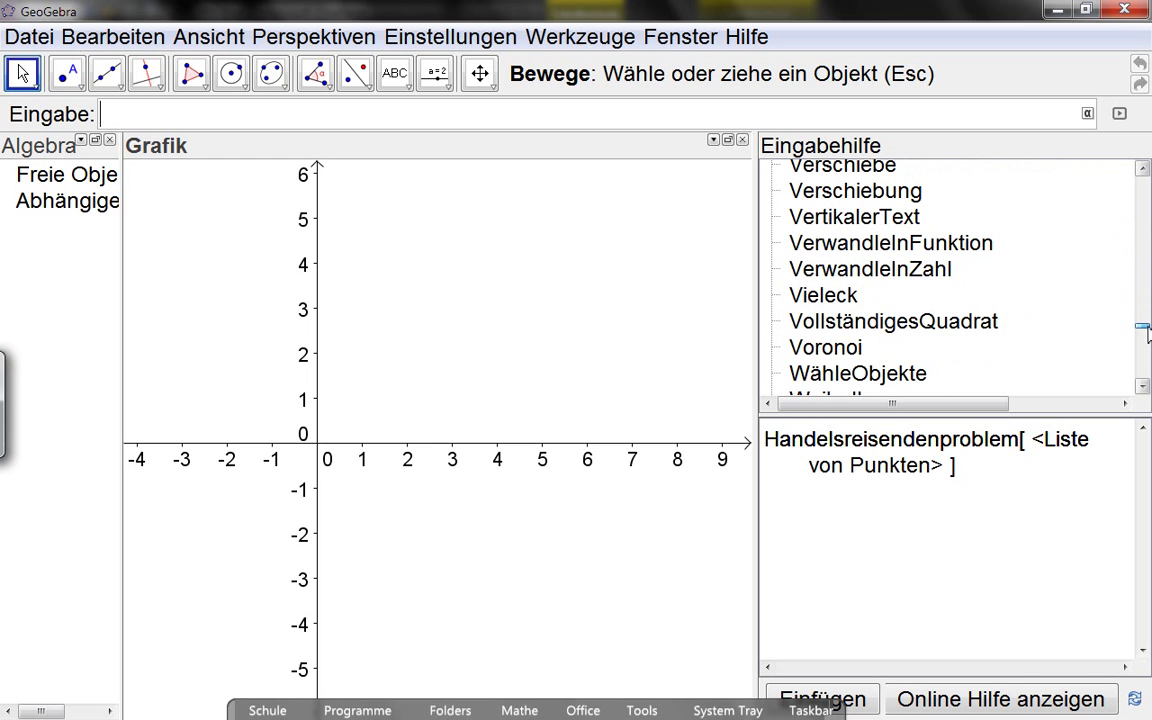
left_click(852, 358)
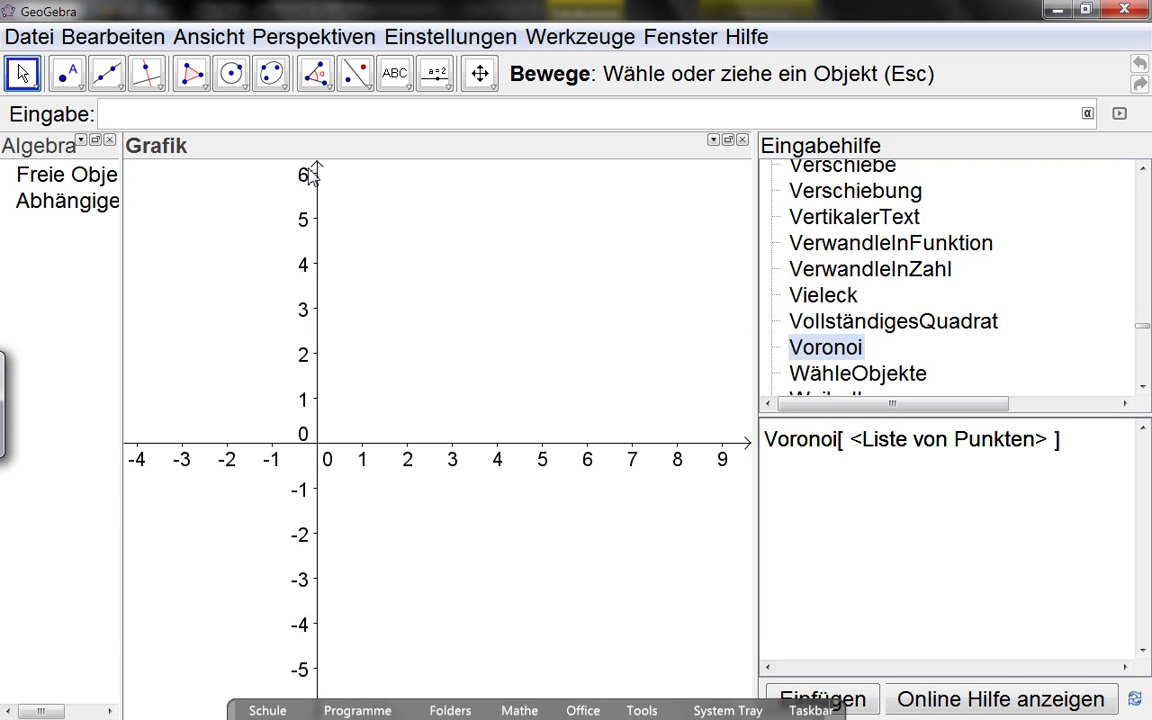
- Hide the input help and narrow the algebra view to give the graphics view more room
left_click(1119, 116)
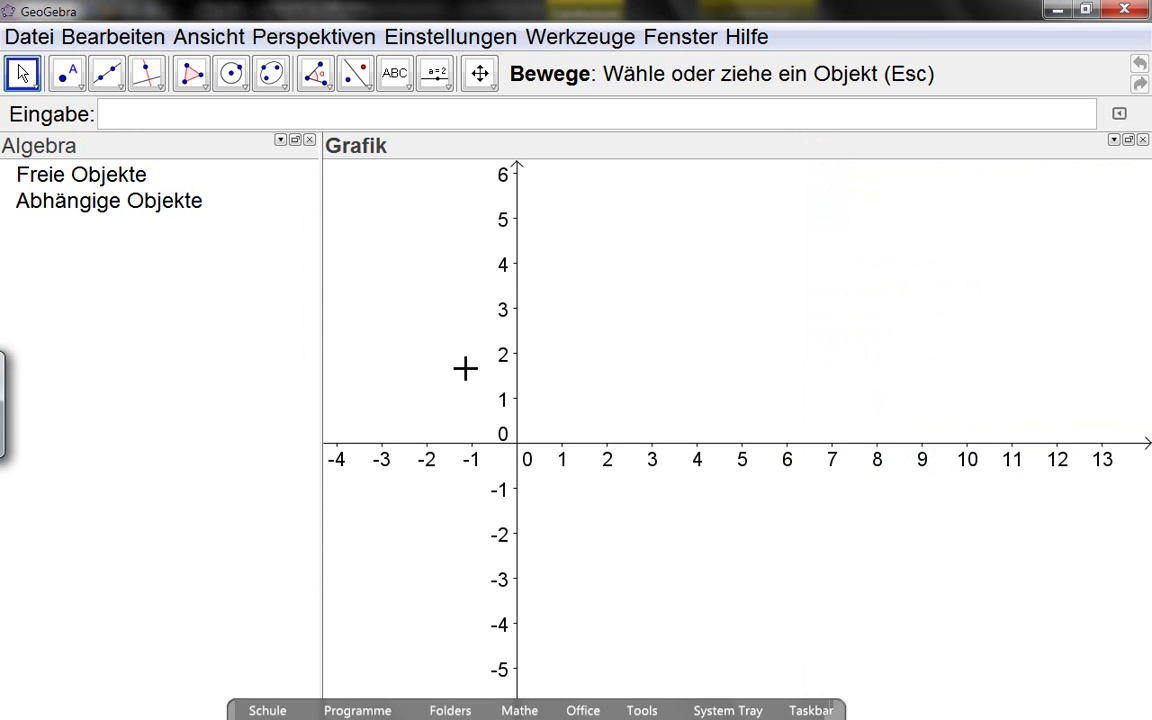
left_click_drag(319, 329, 247, 330)
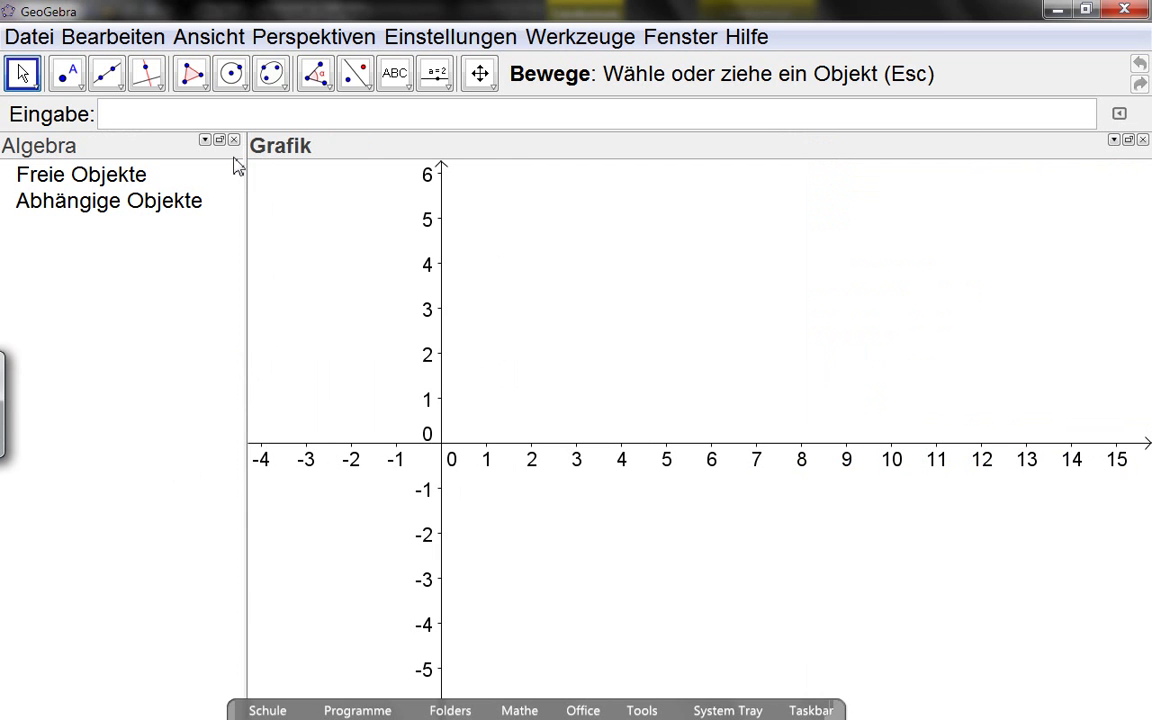
- Enter the inequality x>0 as a new object
left_click(262, 123)
type("x<")
key("BackSpace")
type(">0")
key("Return")
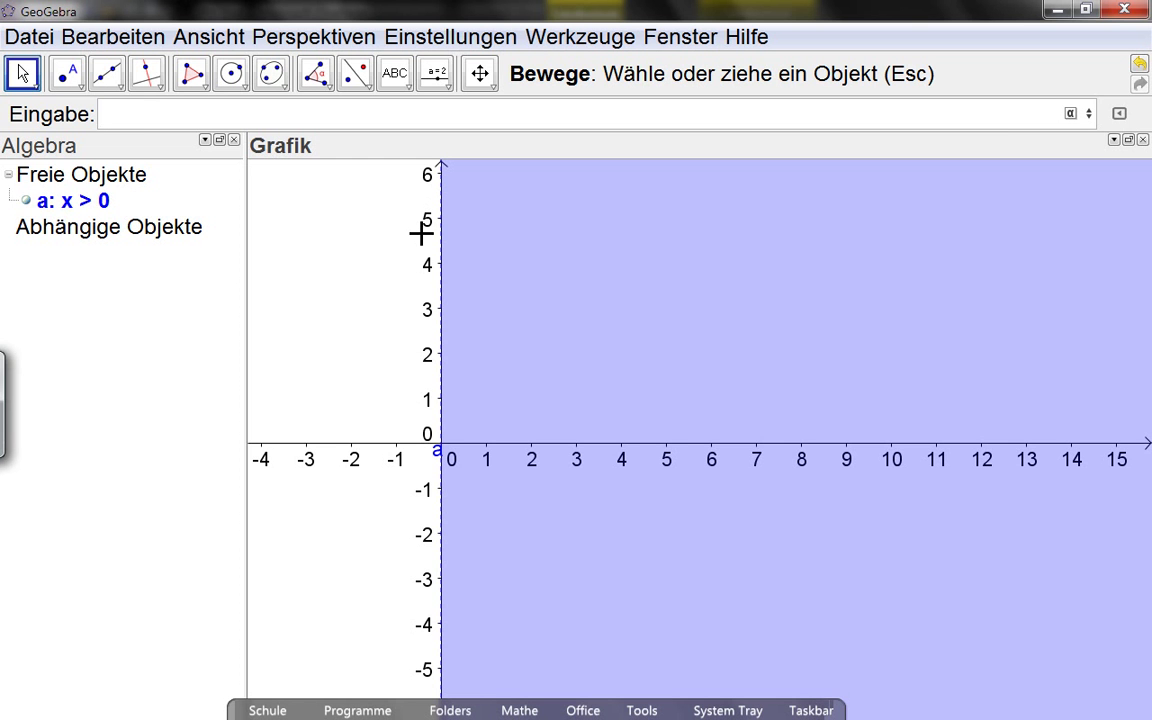
- Change inequality a to x ≥ 0 and move its label away from the y-axis, just below the negative x-axis
left_click_drag(381, 270, 360, 332)
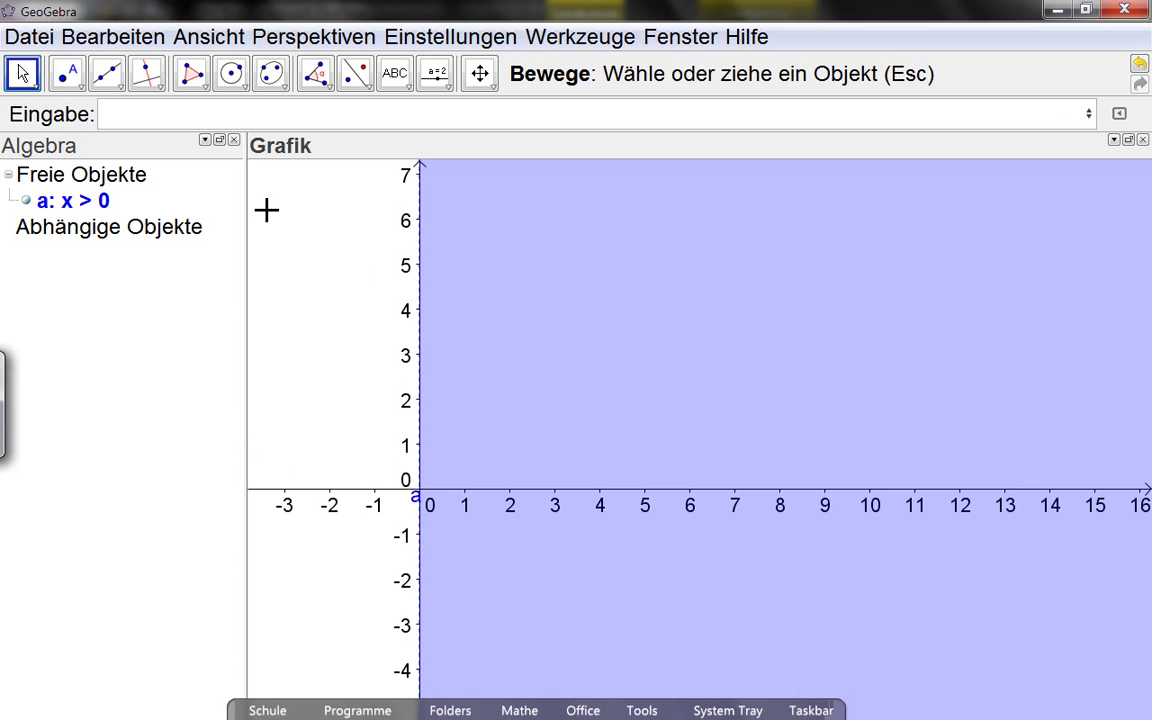
left_click(171, 118)
left_click(88, 201)
left_click(92, 203)
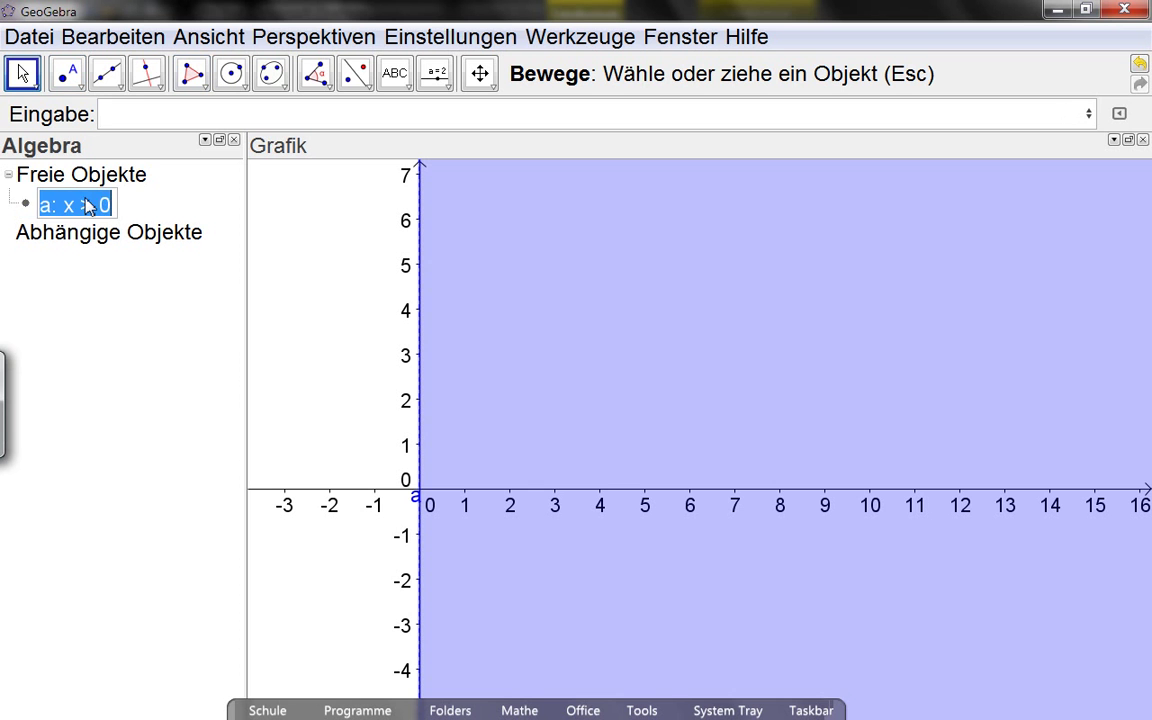
left_click(89, 212)
left_click(87, 210)
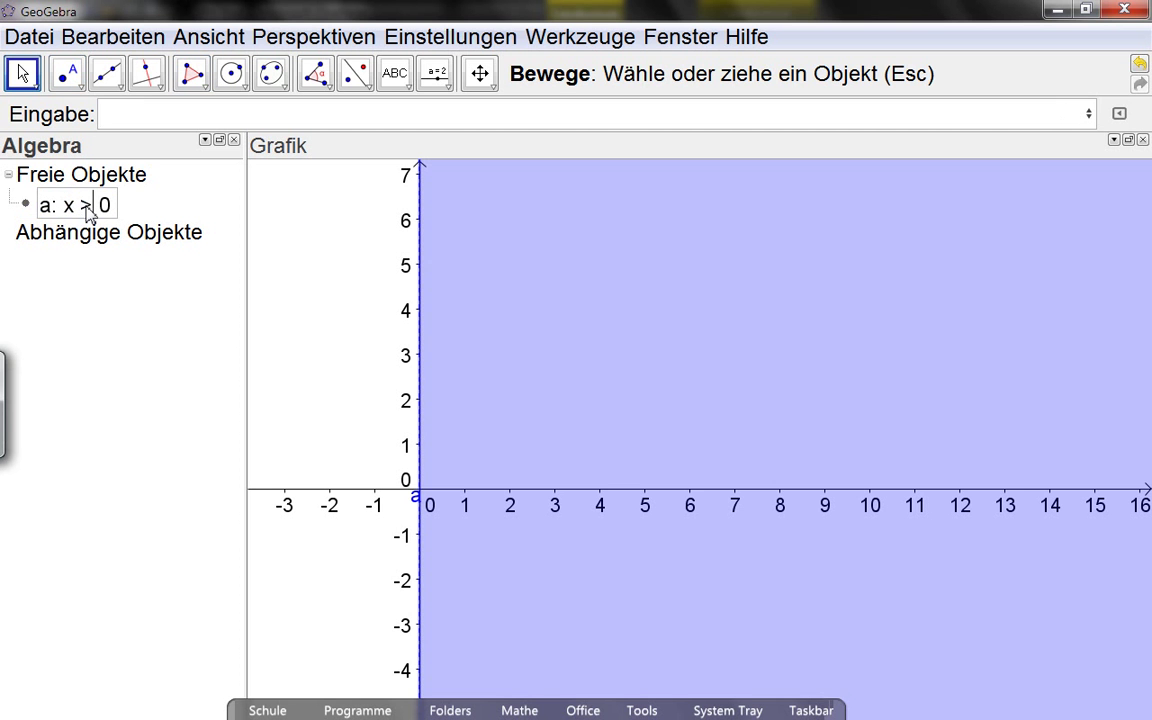
type("=")
key("Return")
left_click(88, 199)
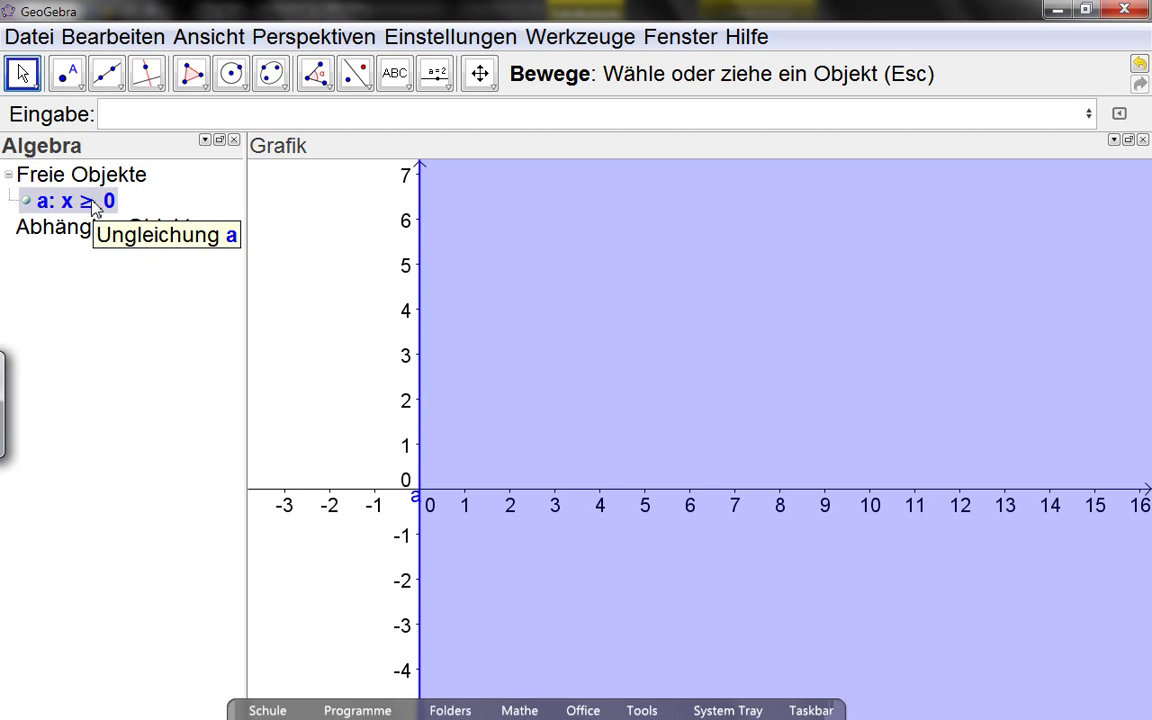
left_click(421, 496)
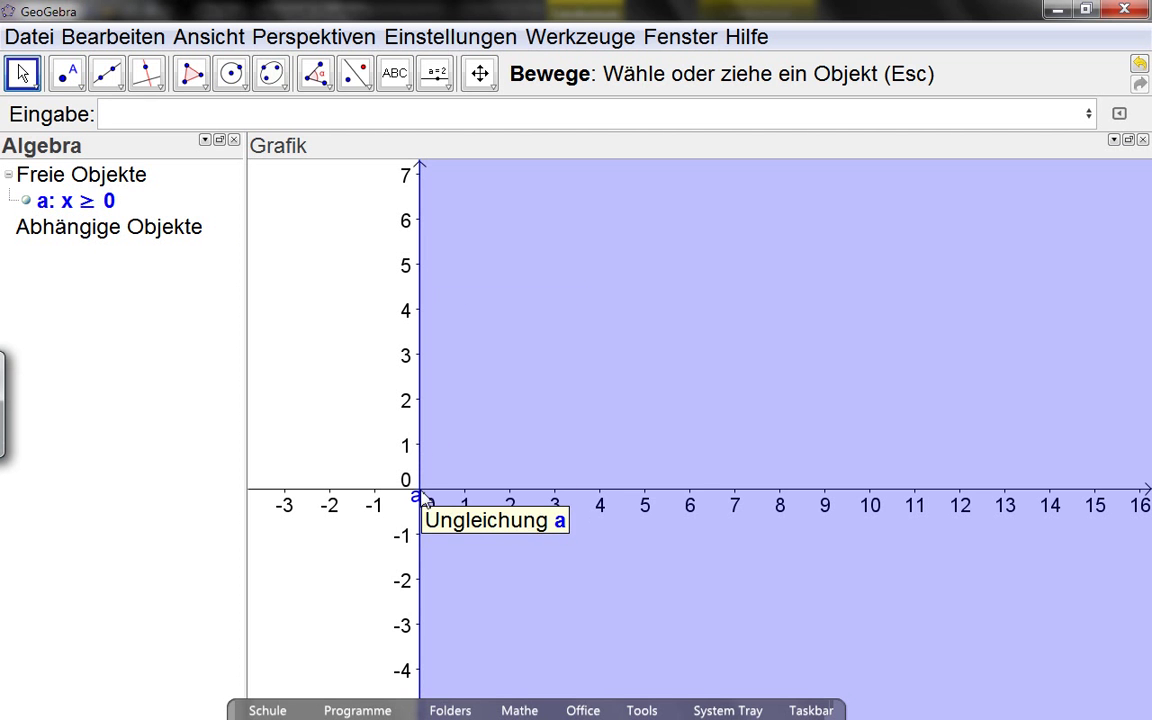
left_click(408, 507)
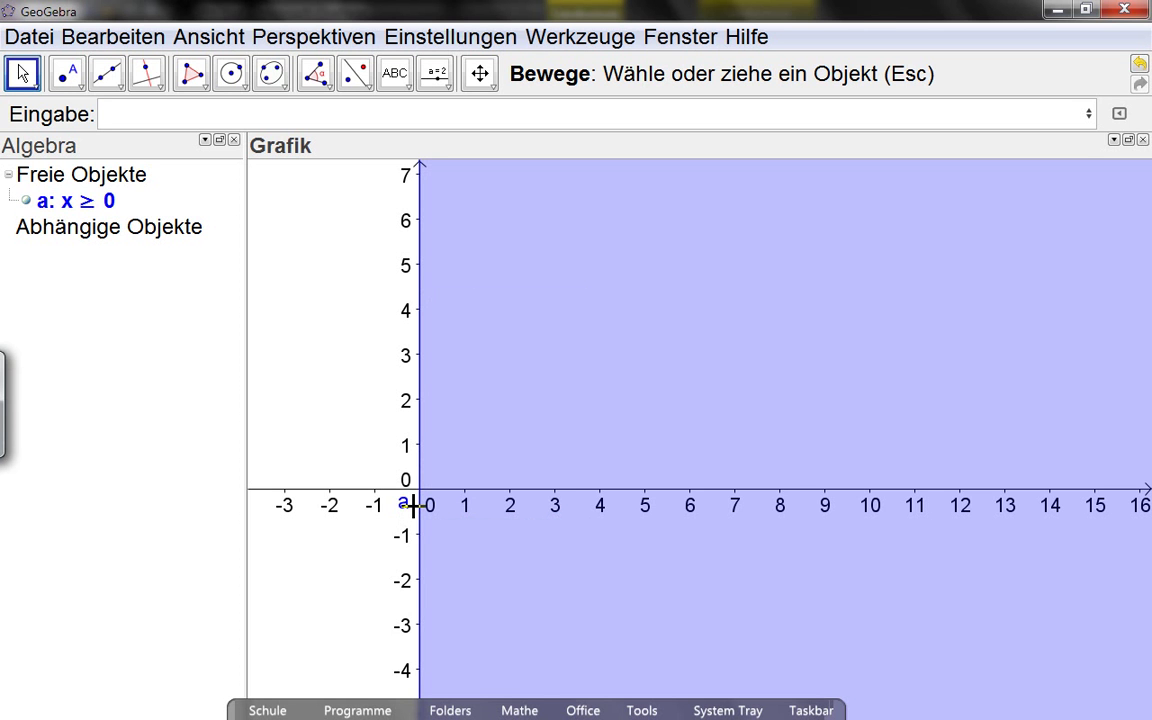
- Add the inequality y>=0
left_click(168, 114)
type("y>=")
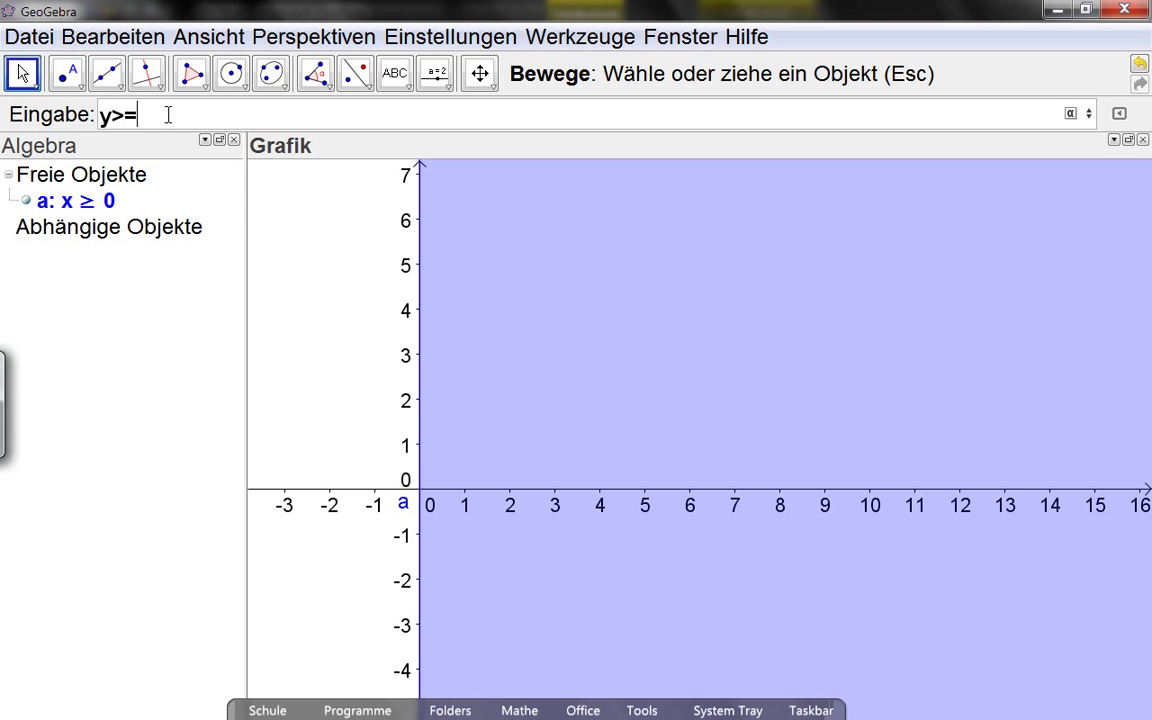
type("0")
key("Return")
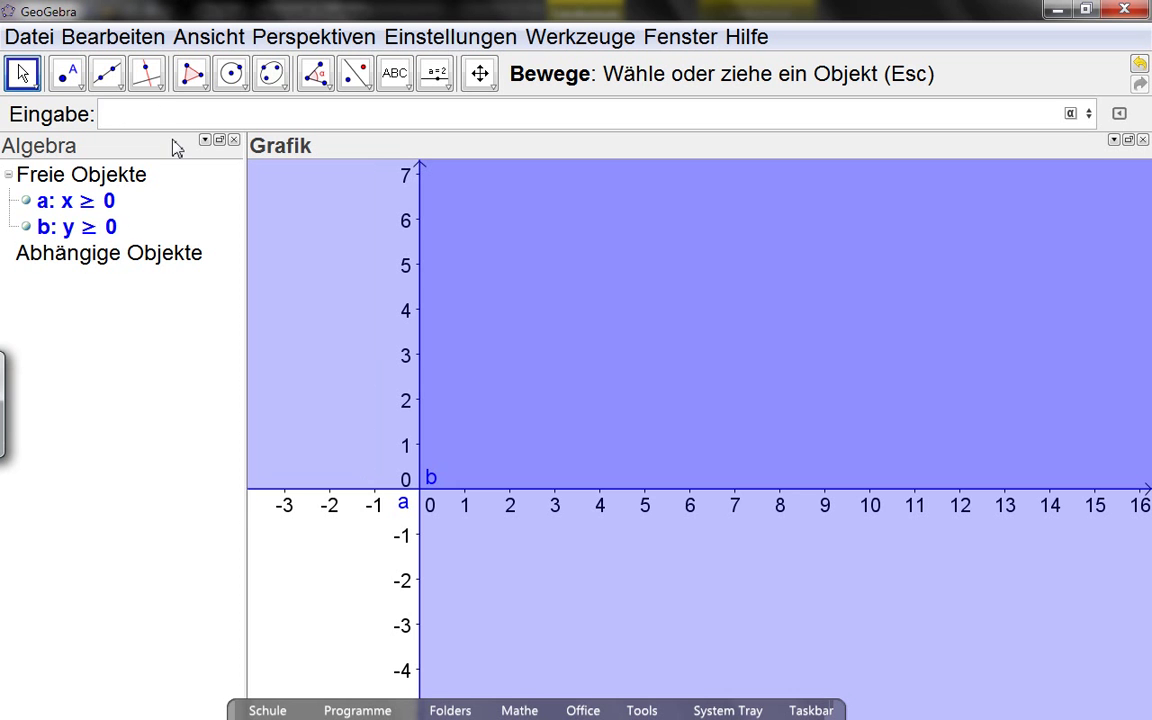
- Add the inequality x+2y<=120
left_click_drag(377, 527, 339, 591)
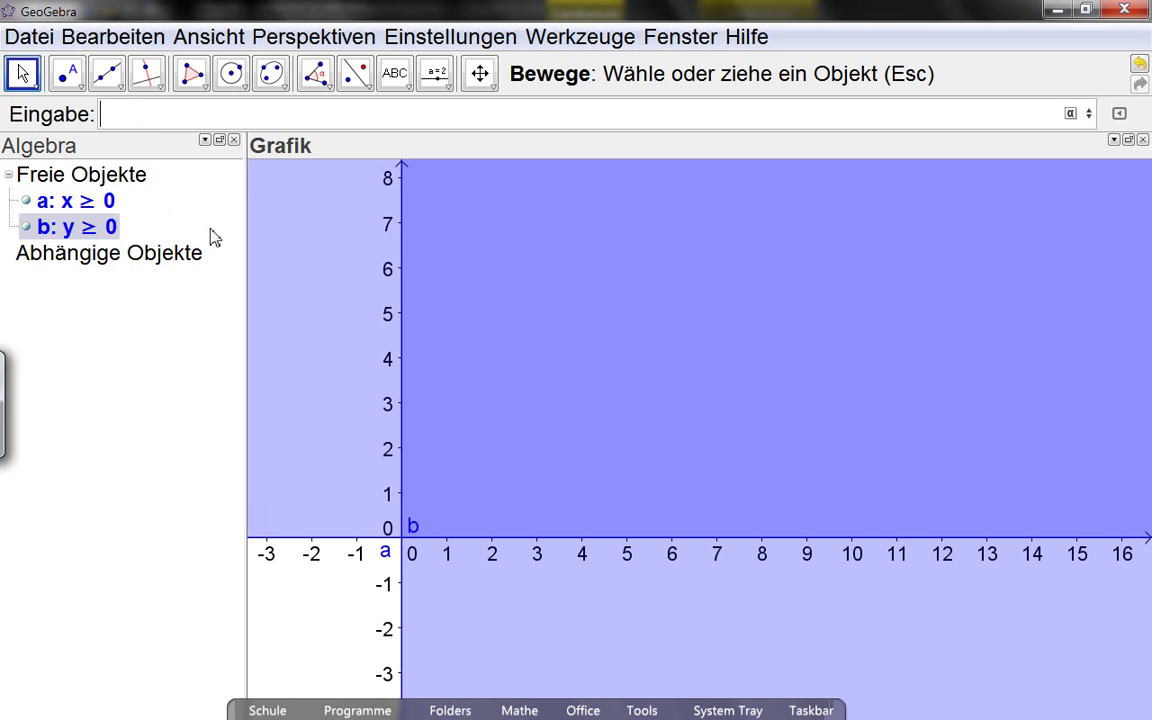
type("x+2y<=")
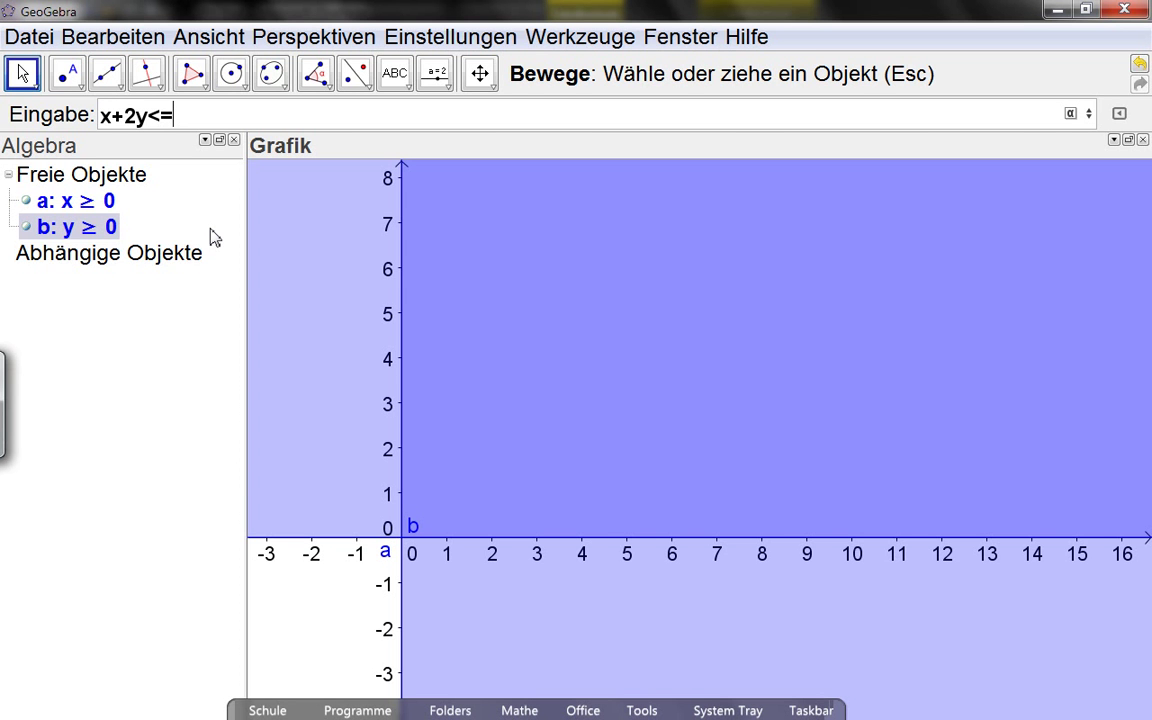
type("120")
key("Return")
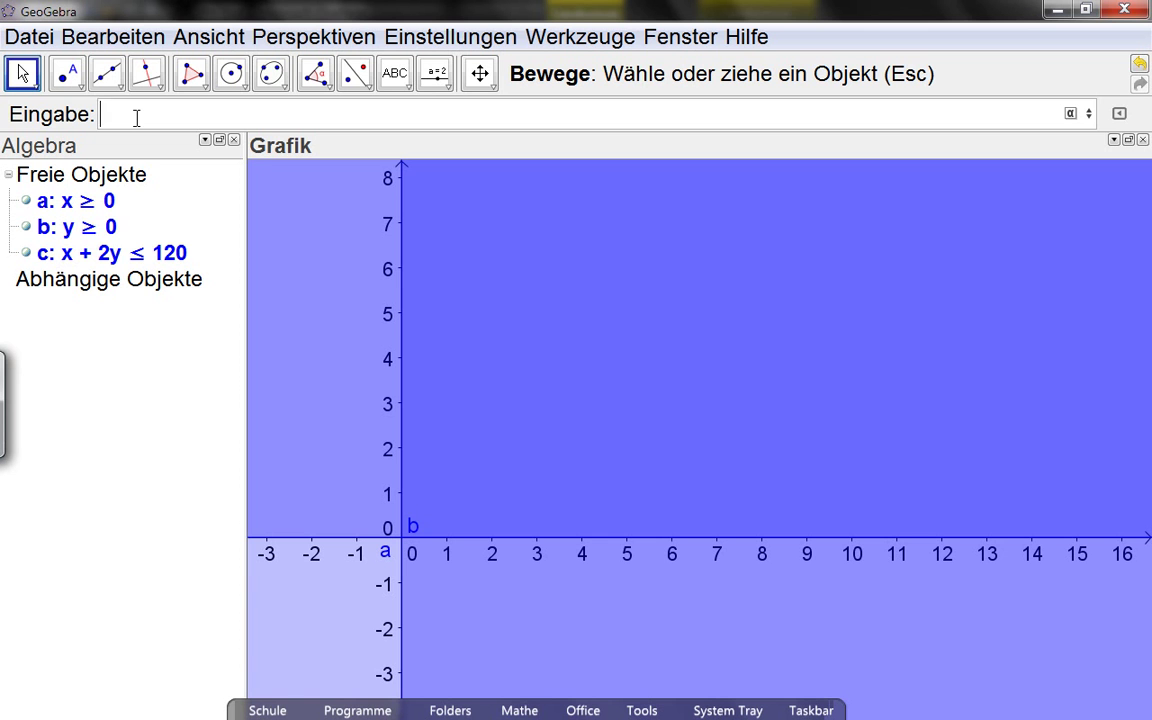
- Add the inequality 4x+3y<=330
type("4x+3y")
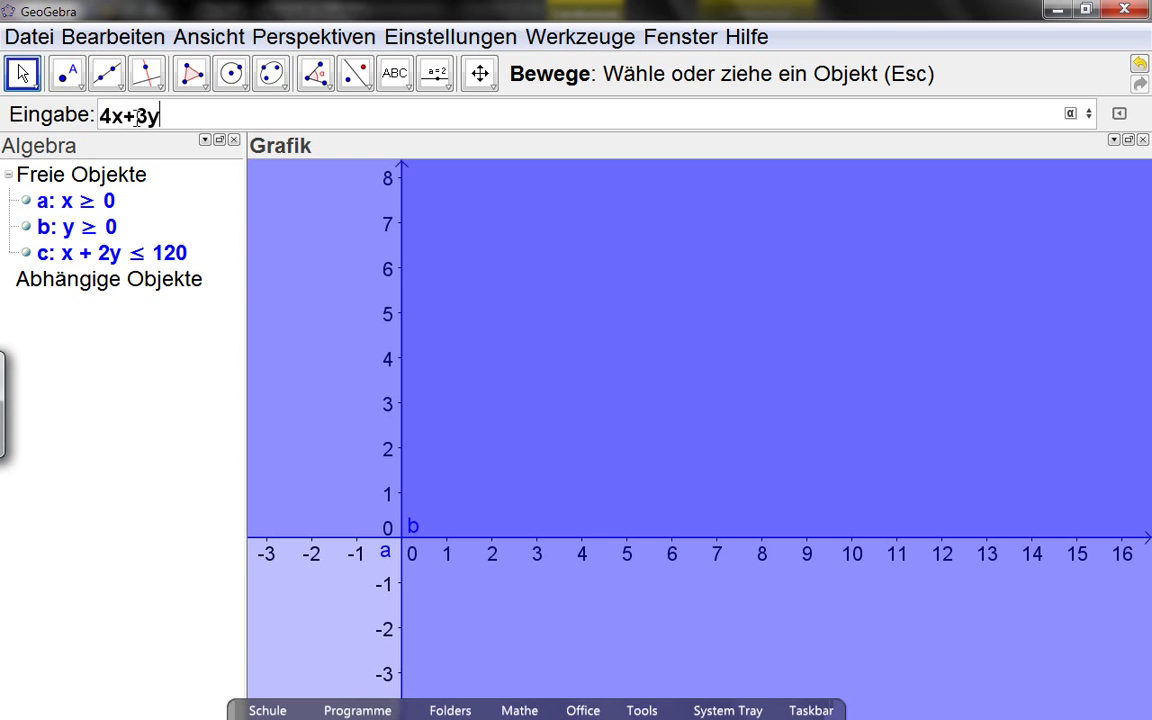
type("<=330")
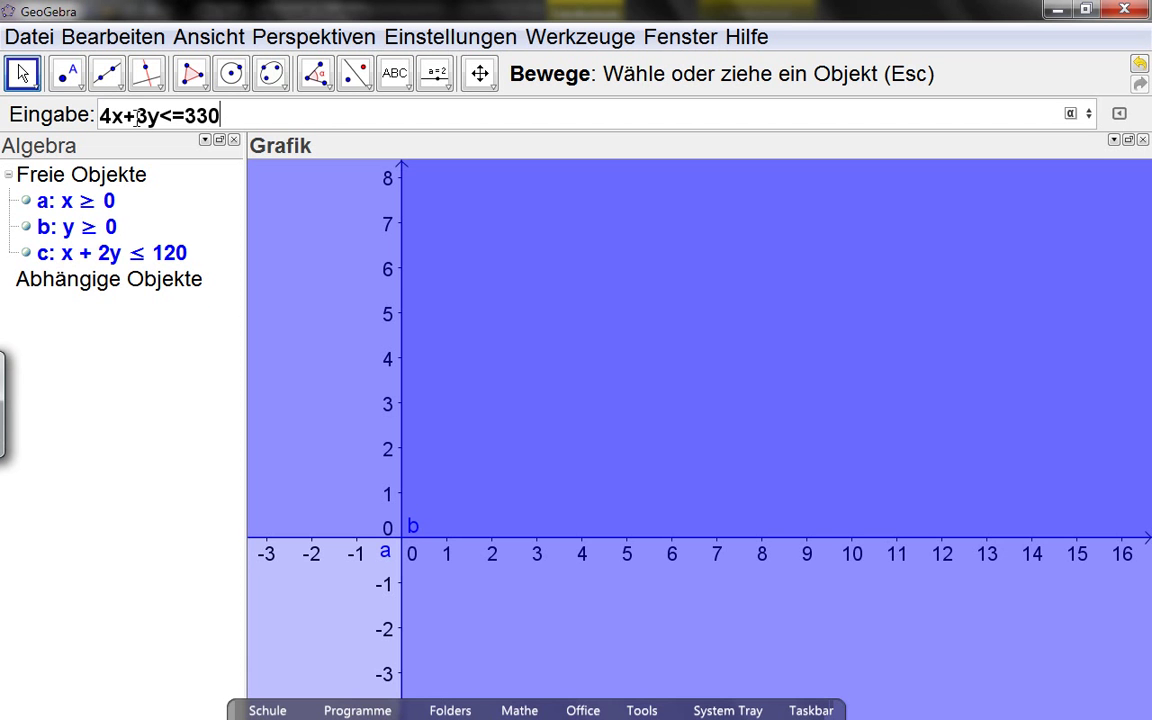
key("Return")
- Examine the region enclosed by the boundary lines of inequalities c and d and both positive axes
scroll(415, 388, "down", 1)
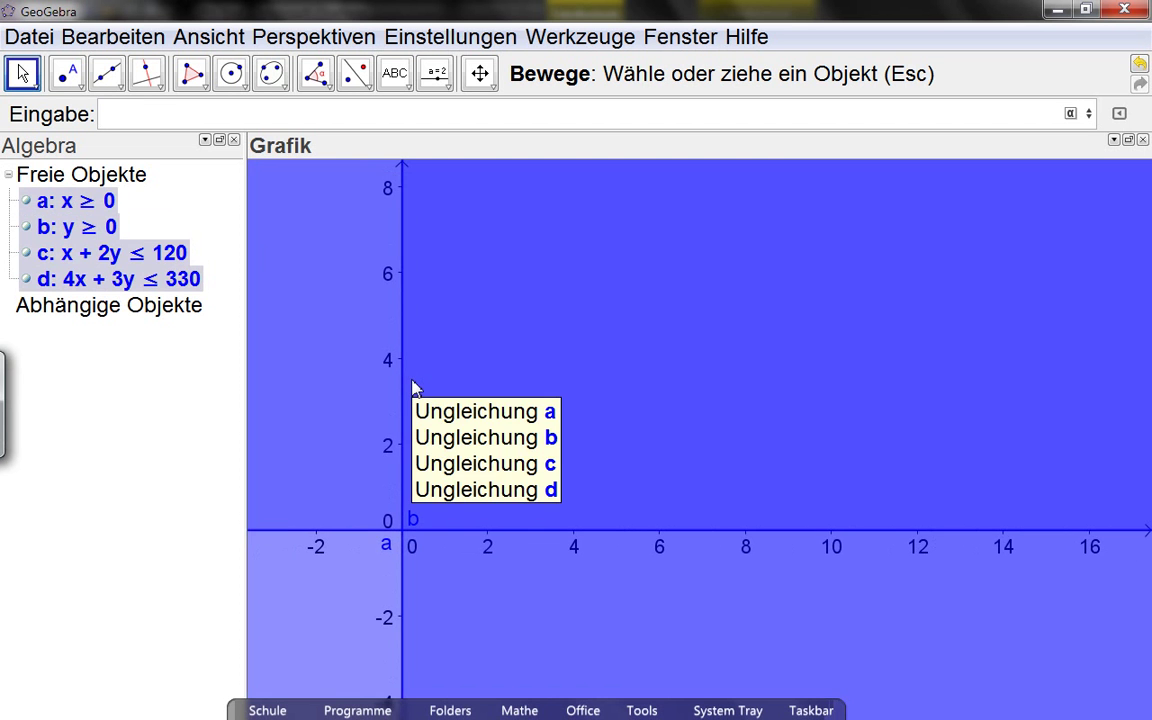
scroll(415, 388, "down", 4)
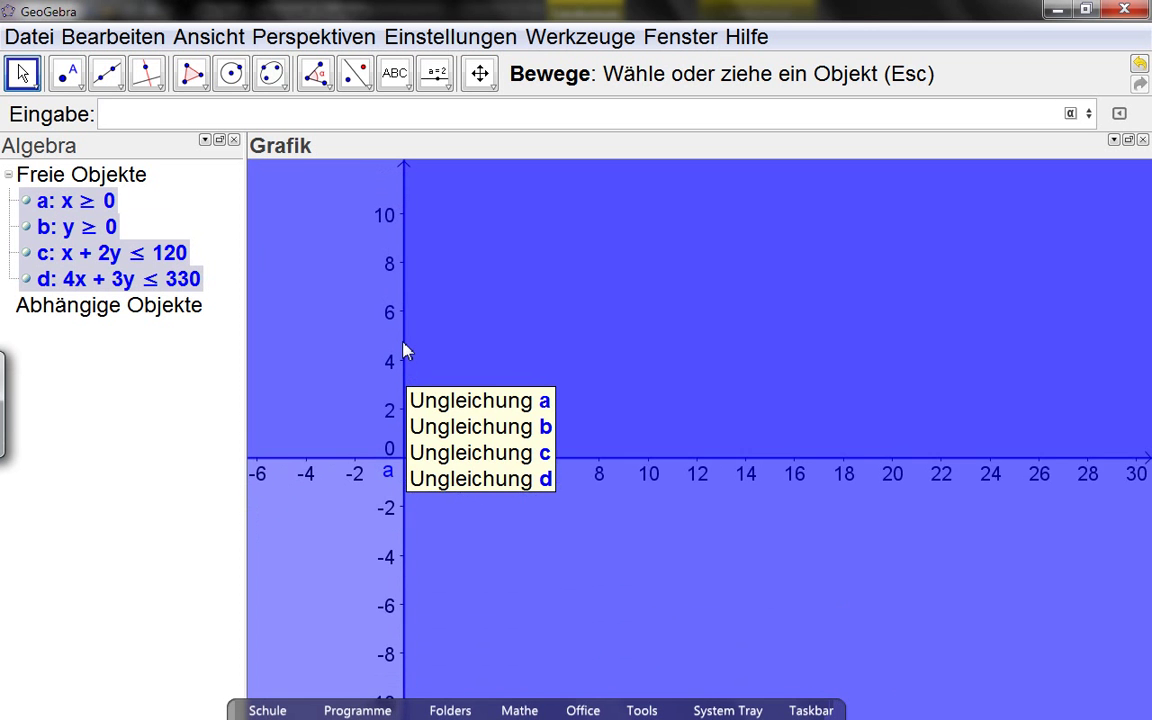
scroll(406, 352, "down", 3)
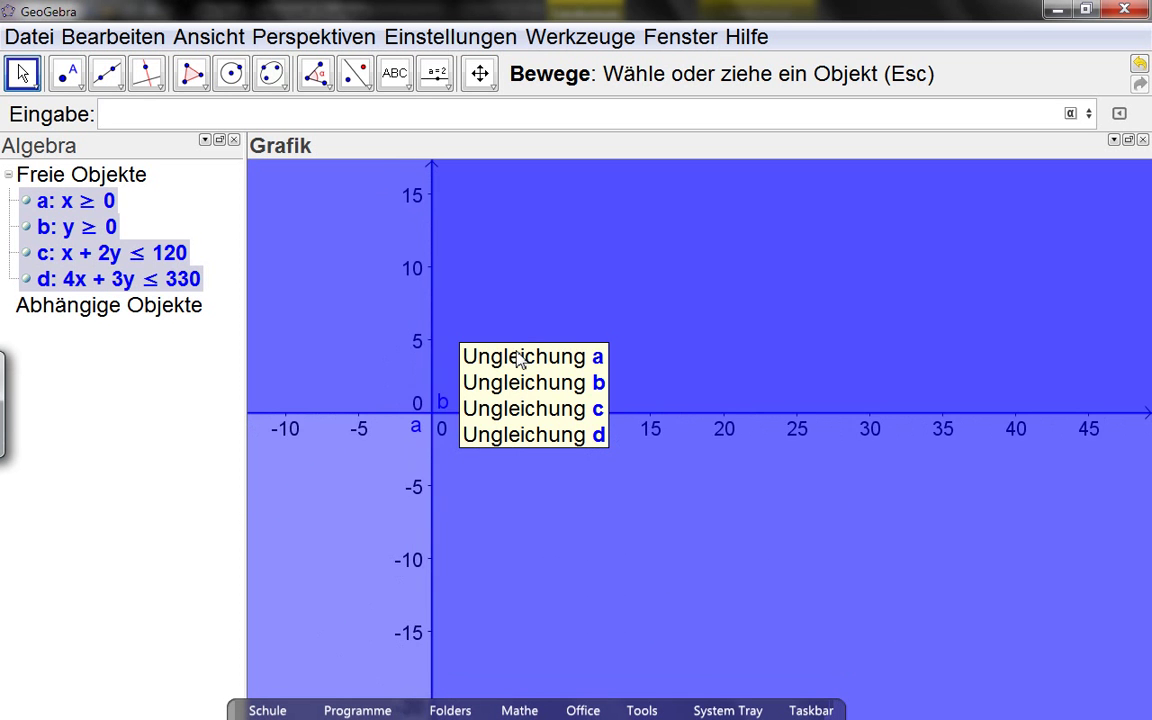
scroll(489, 355, "down", 3)
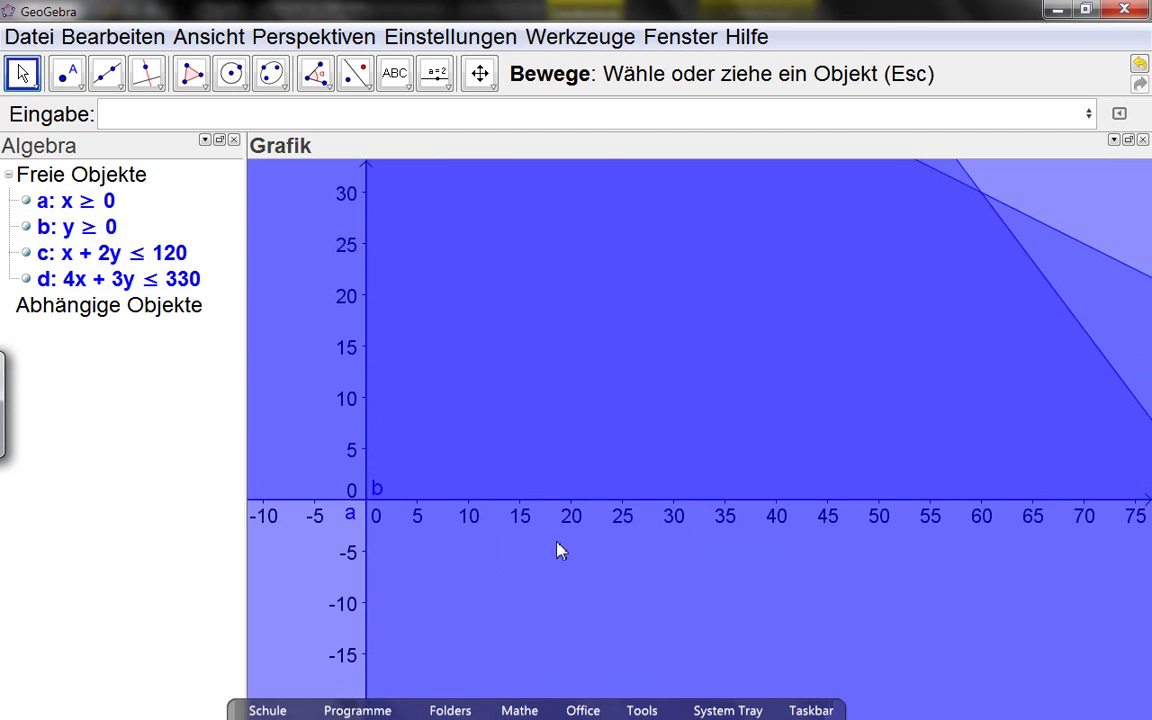
scroll(560, 550, "down", 4)
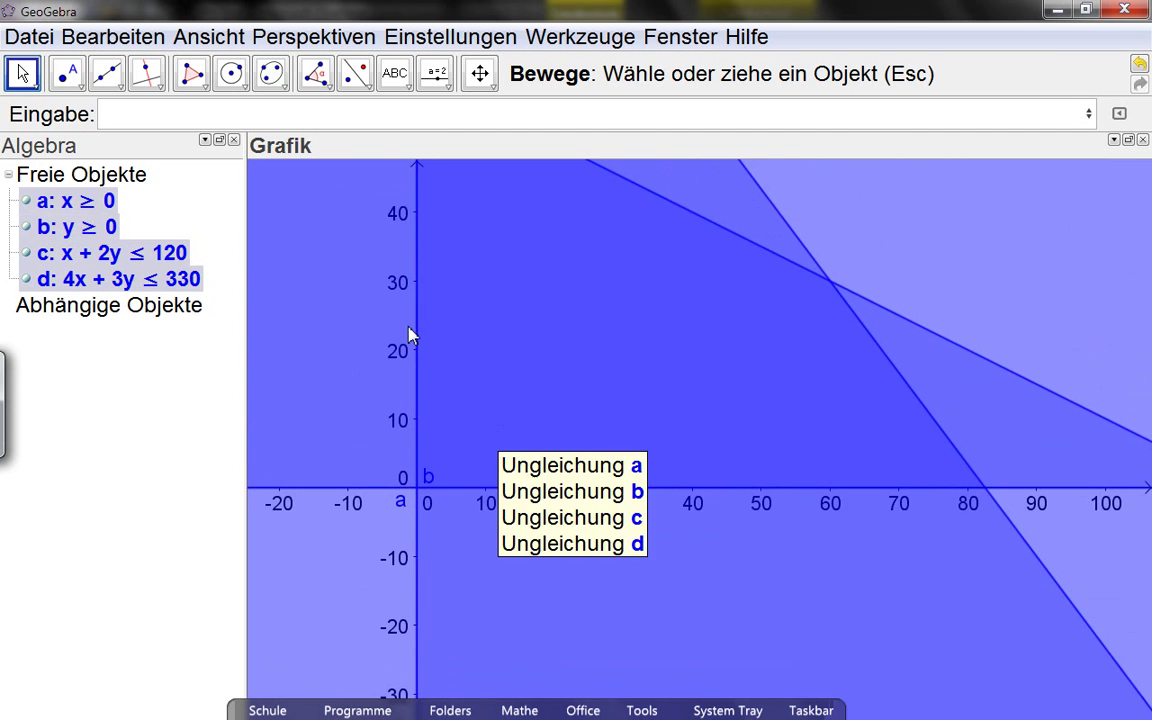
scroll(576, 378, "down", 1)
left_click_drag(576, 378, 535, 450)
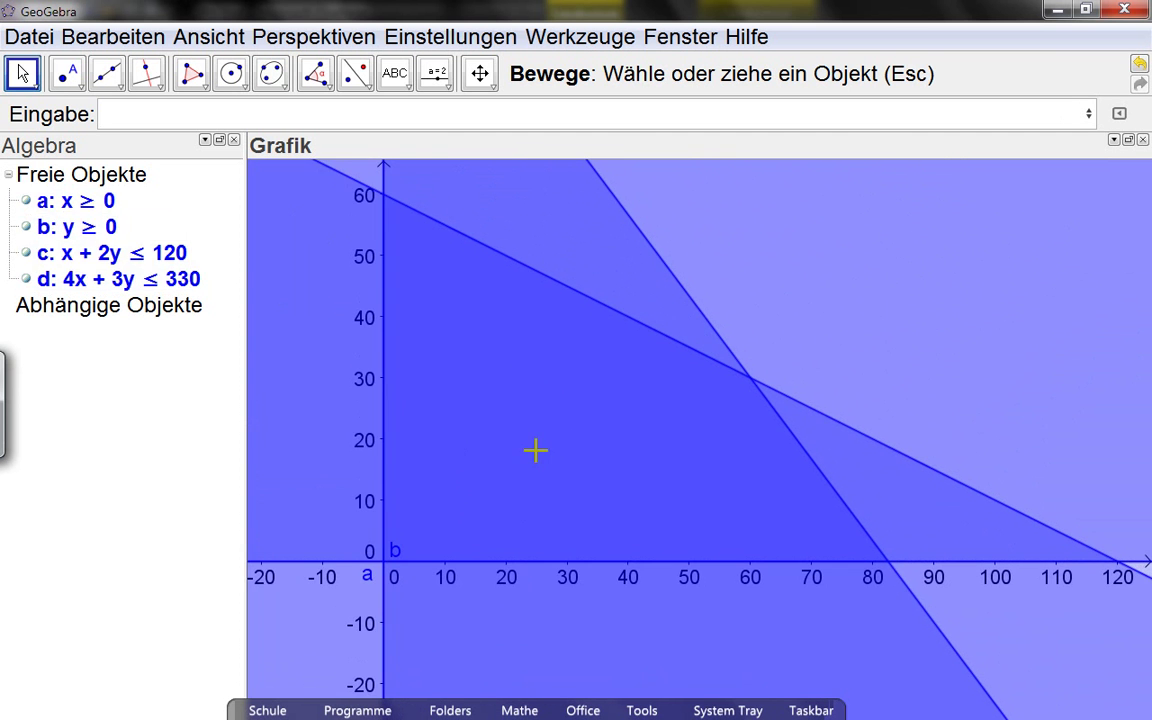
- Add the inequality x+4y<=200
left_click(198, 118)
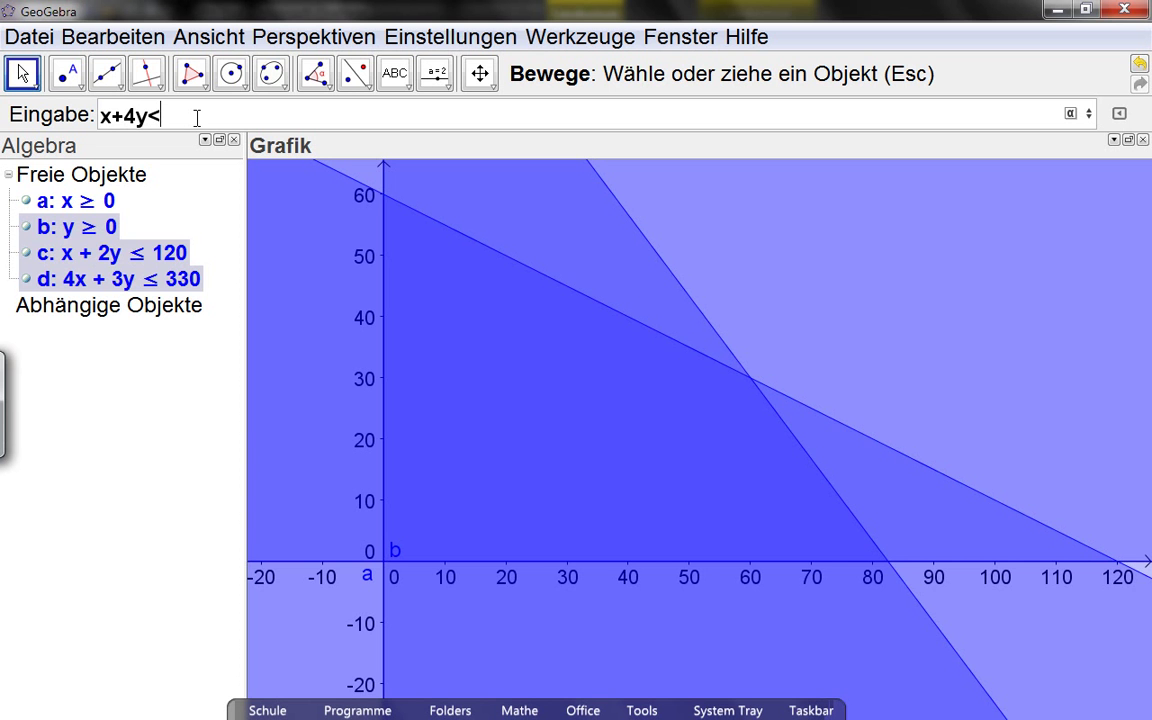
type("200")
key("Return")
scroll(622, 455, "down", 3)
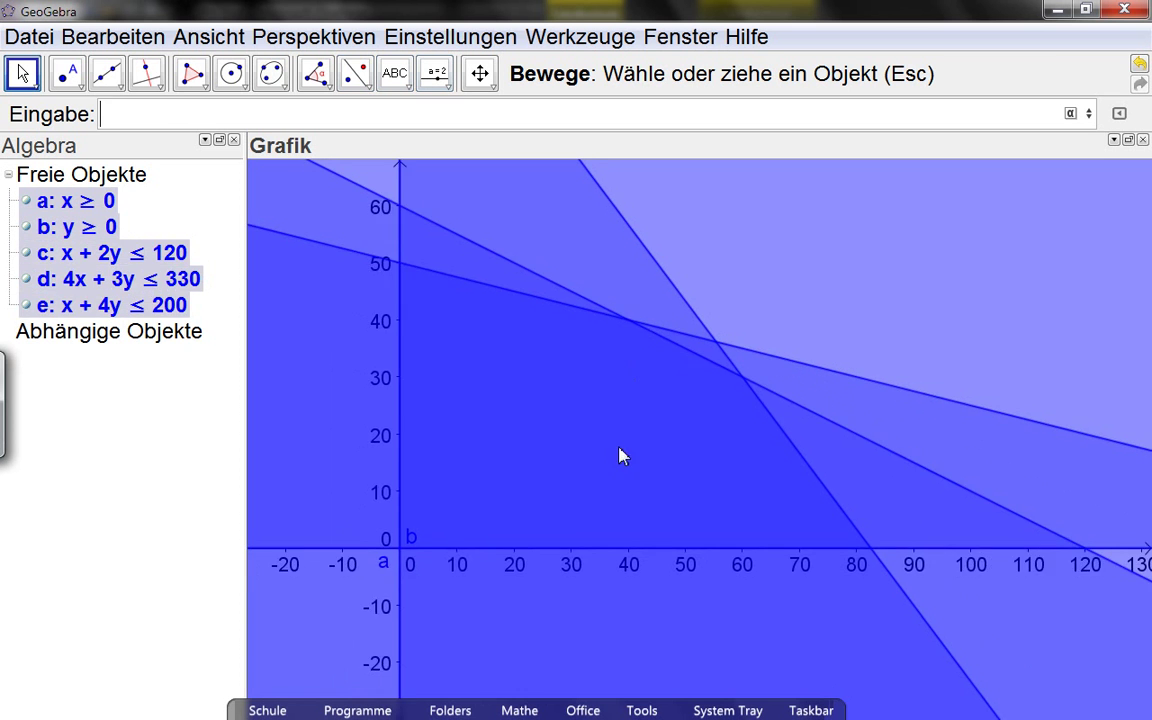
scroll(923, 363, "down", 1)
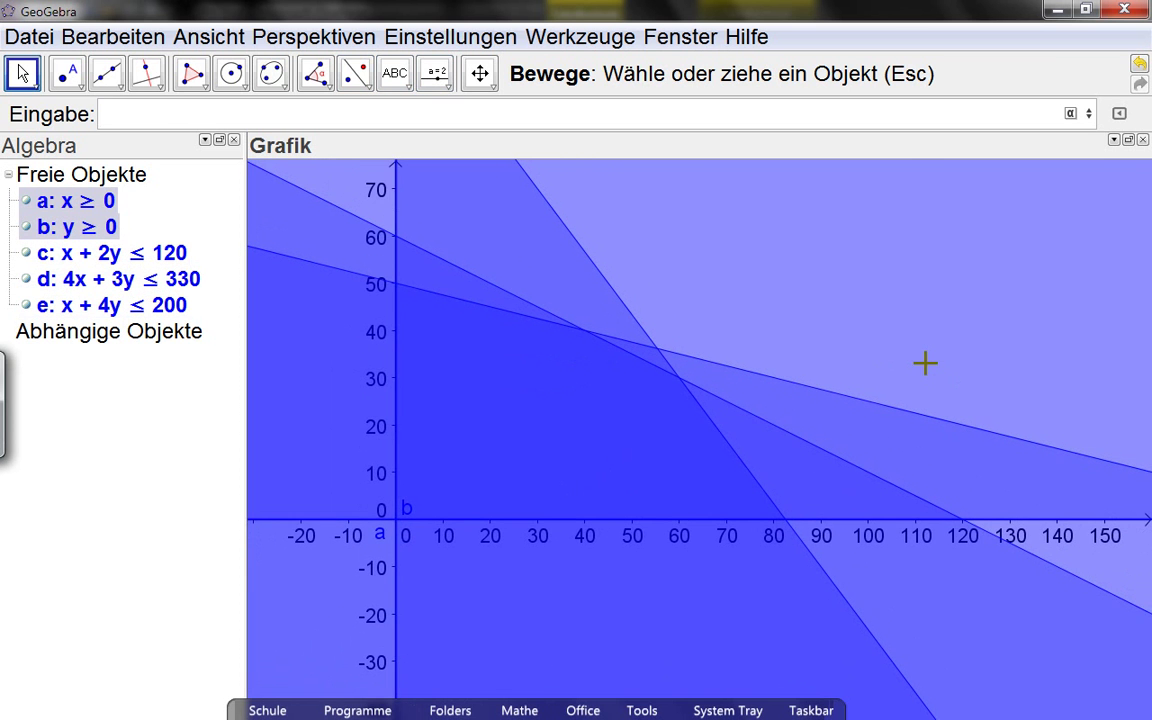
scroll(924, 363, "down", 1)
scroll(884, 342, "down", 1)
left_click_drag(884, 342, 838, 365)
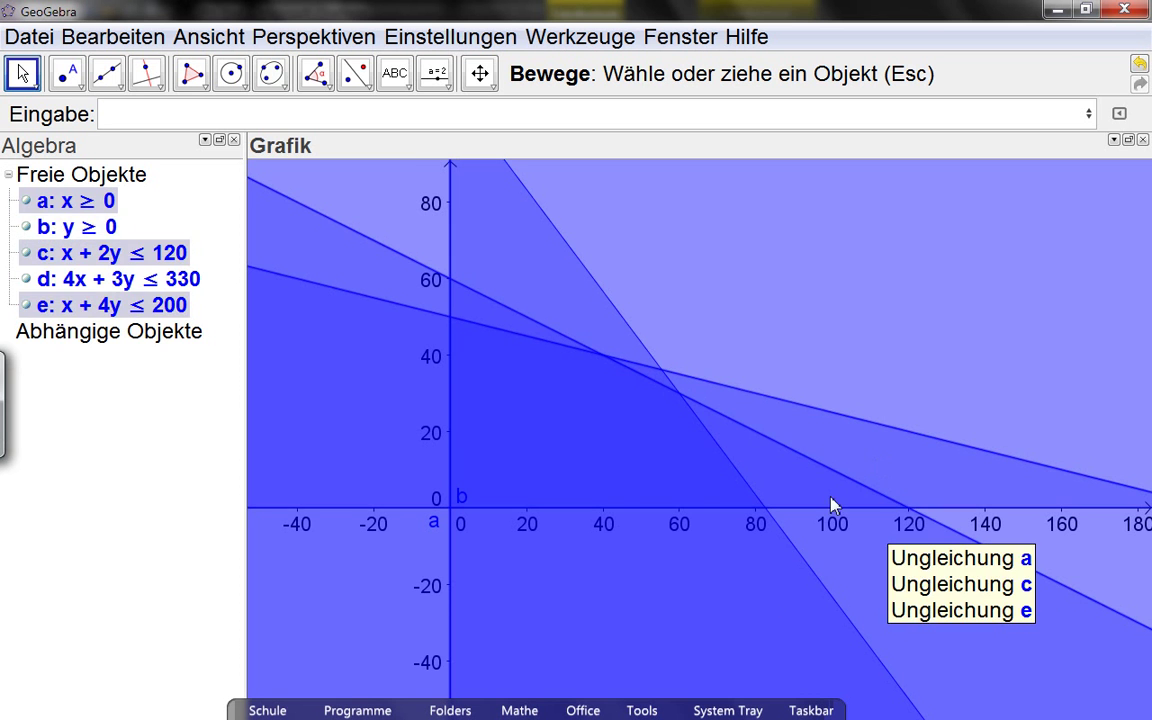
left_click(46, 200)
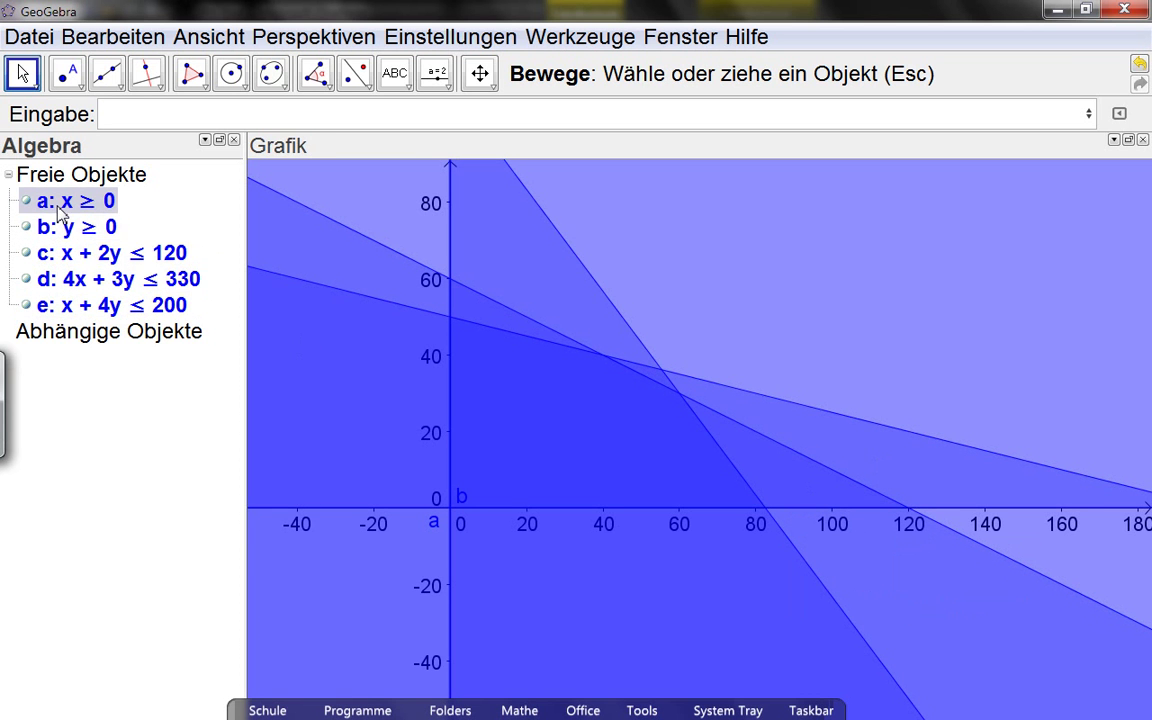
left_click(90, 310, "shift")
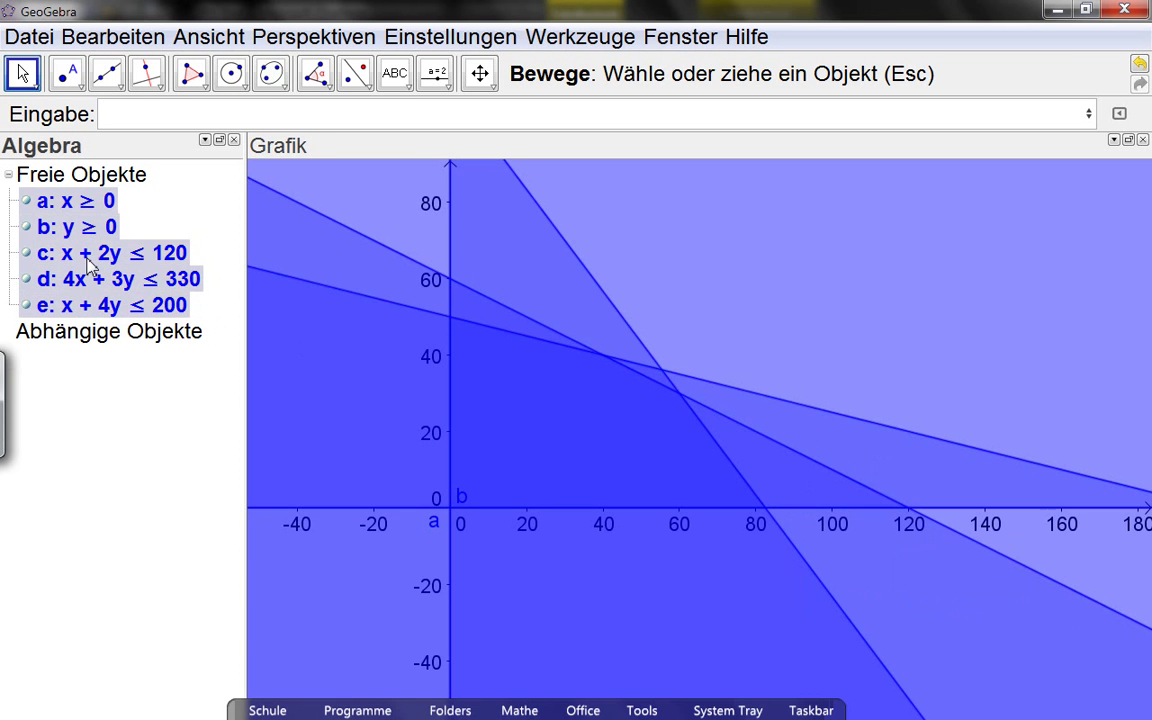
left_click_drag(78, 234, 786, 254)
left_click_drag(855, 237, 848, 237)
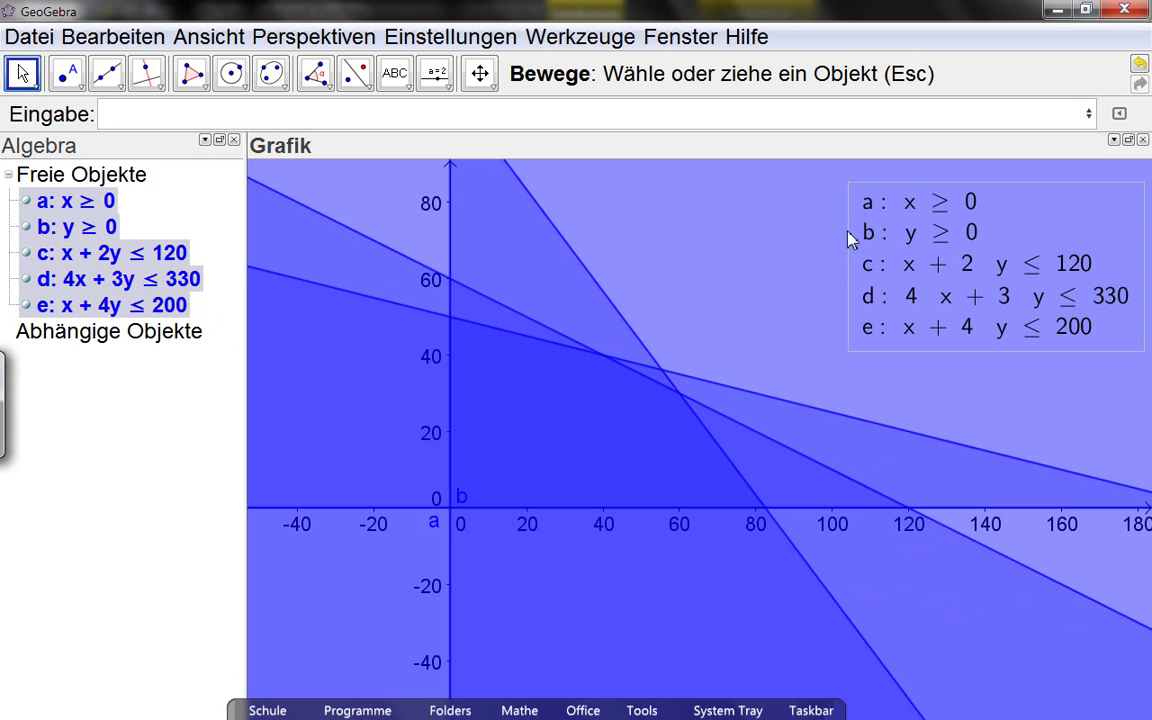
left_click(946, 262)
key("Delete")
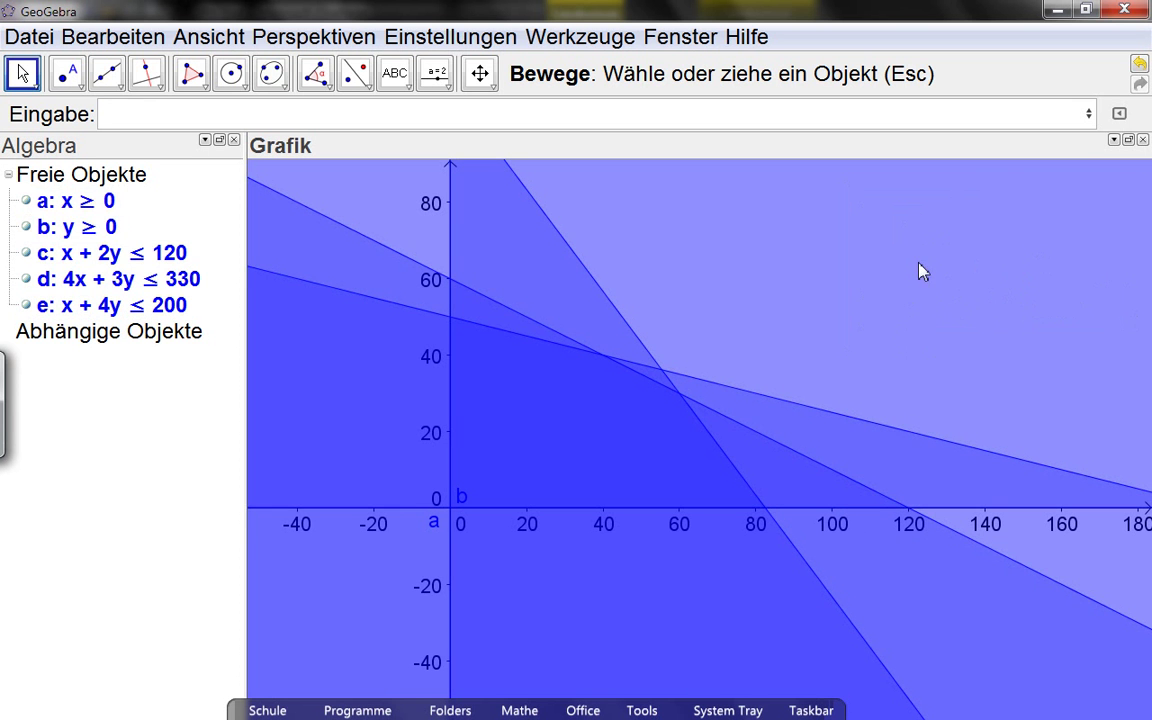
- Place a text block listing all five inequalities a to e in the graphics view, in the light area above the boundary lines
left_click(70, 210)
left_click(99, 314, "shift")
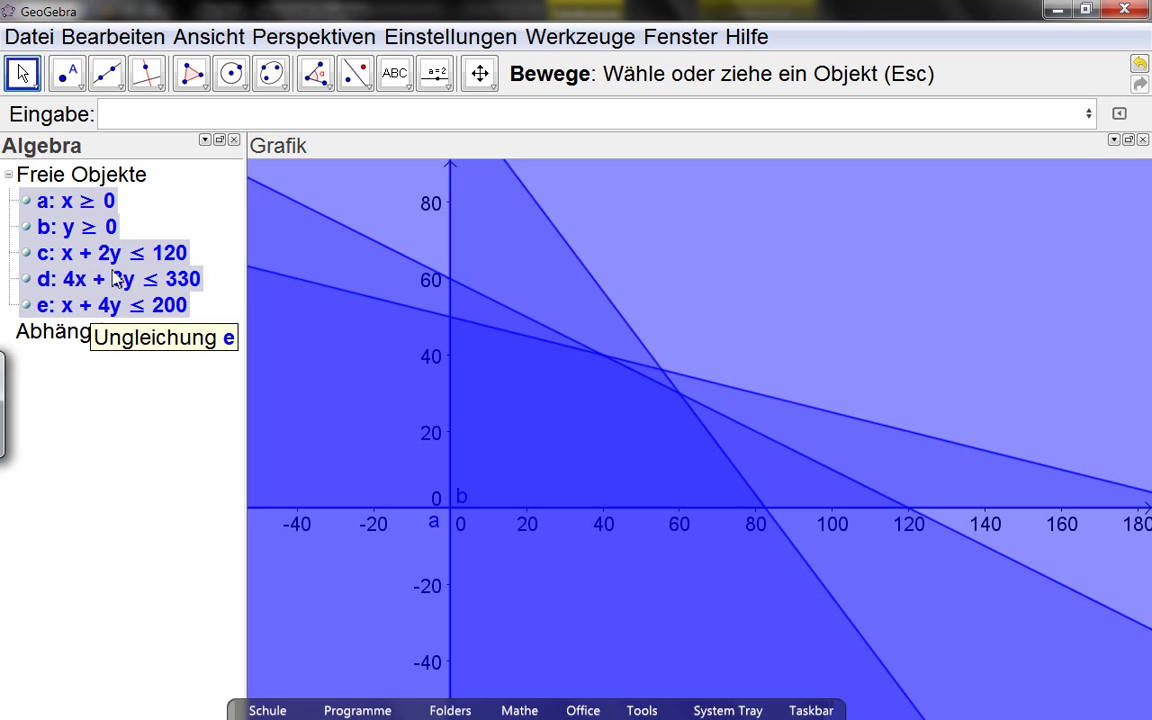
left_click_drag(85, 262, 854, 269)
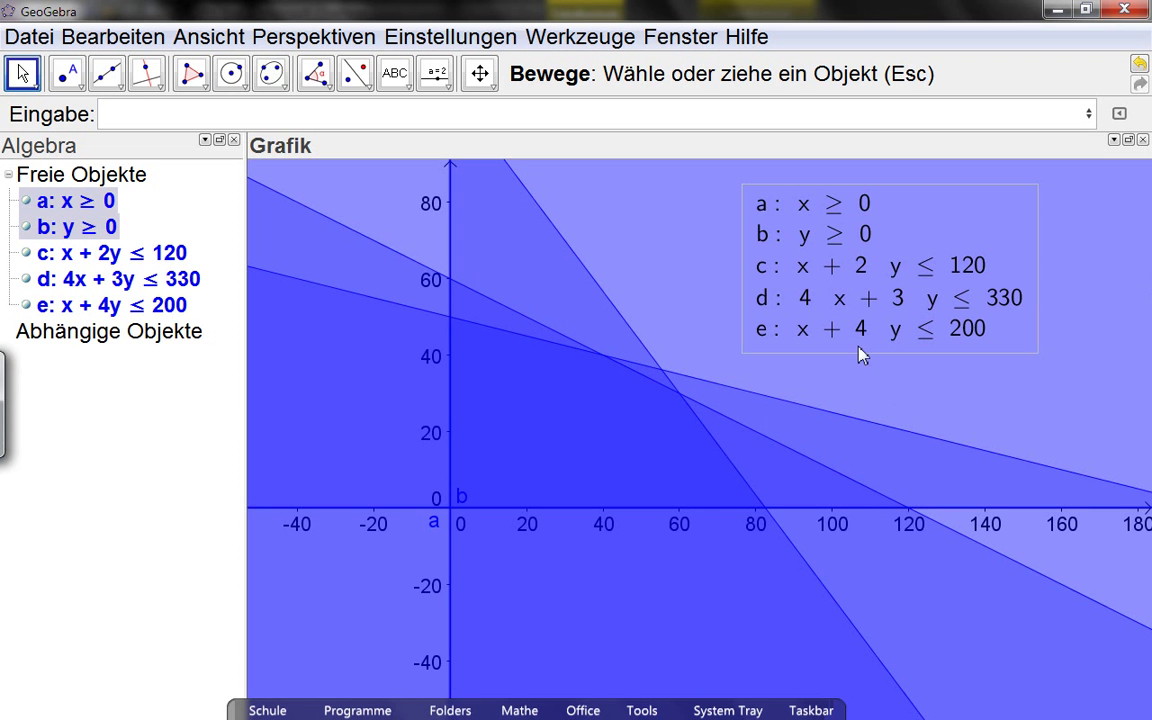
left_click_drag(946, 327, 1001, 328)
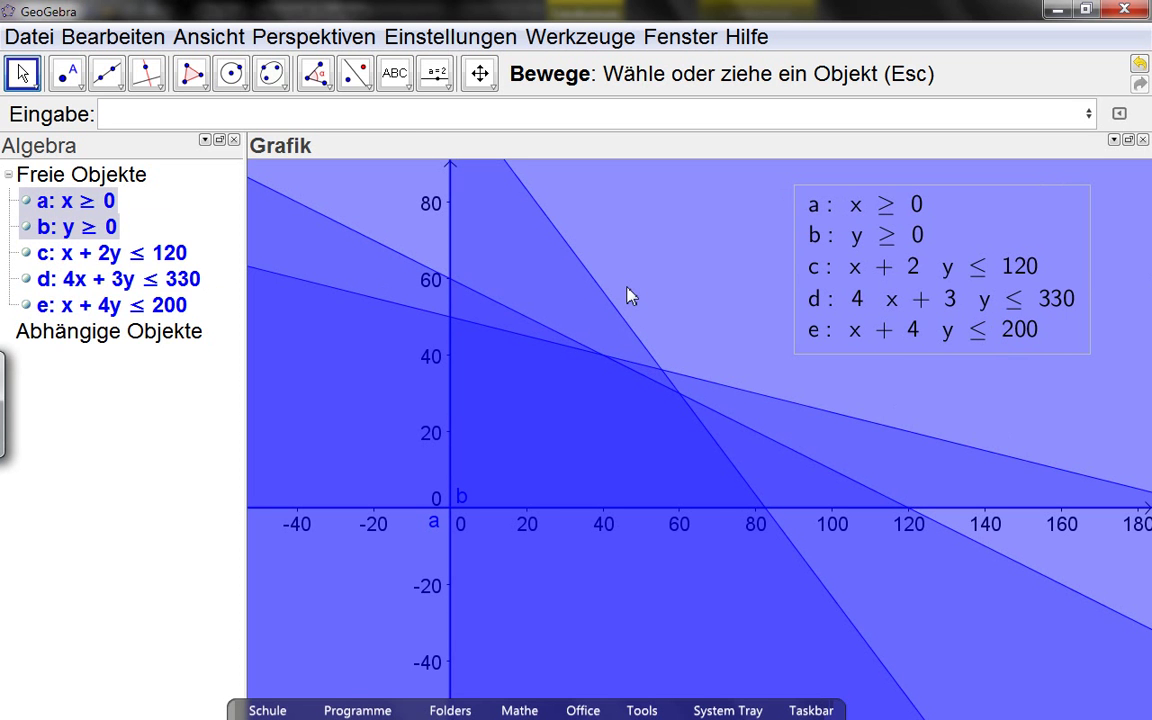